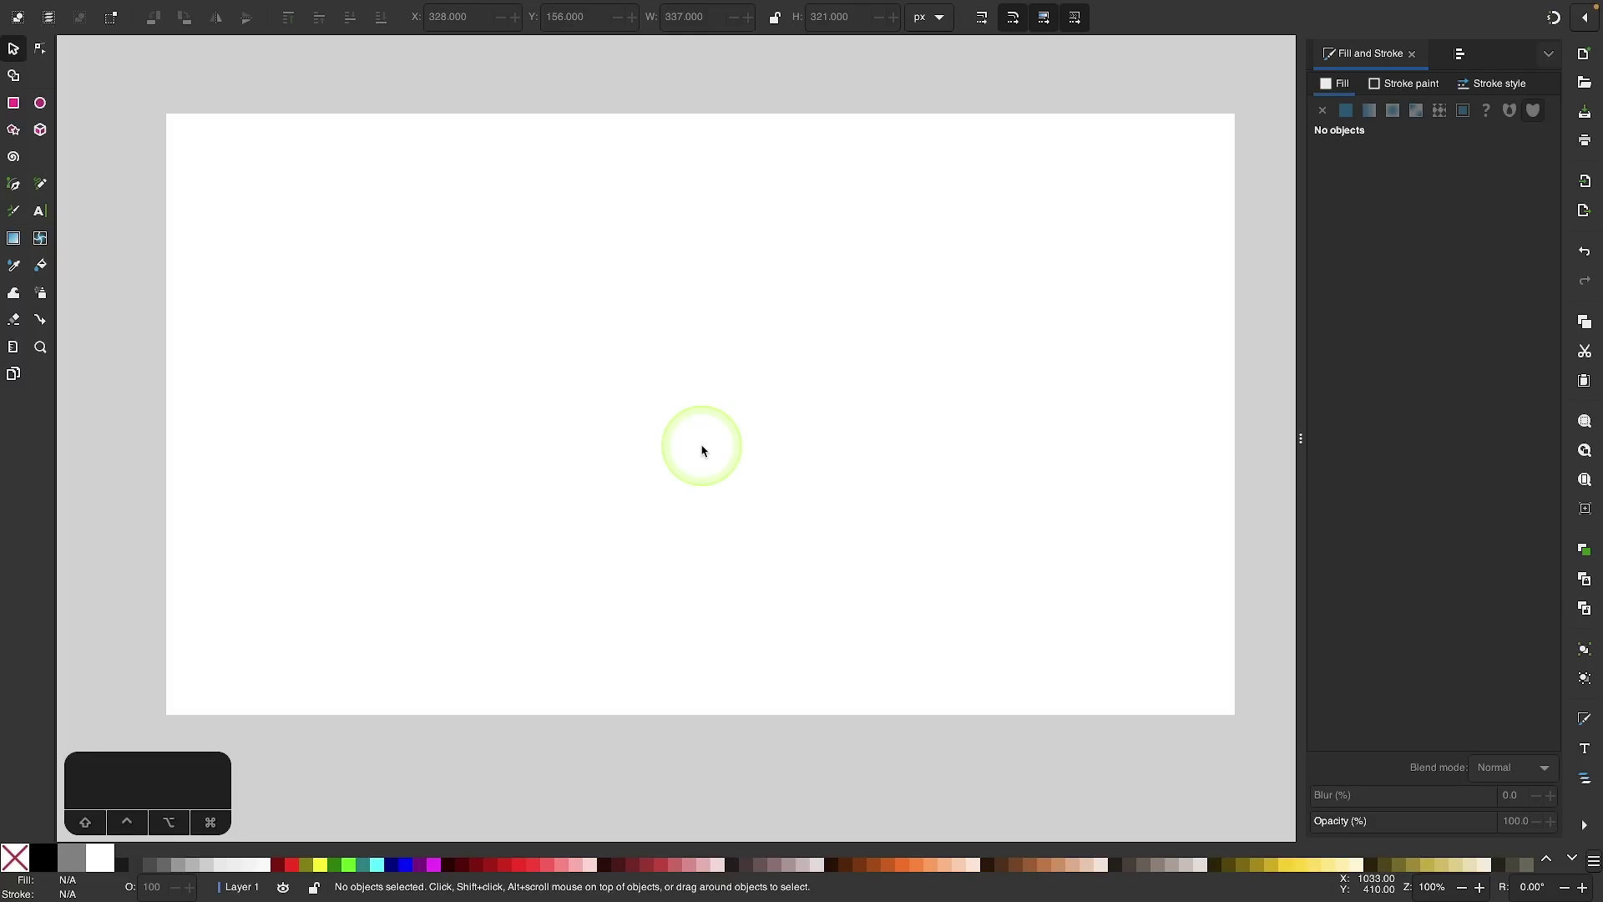
Draw a large rectangle and give it a blue fill with a green outline
click(15, 105)
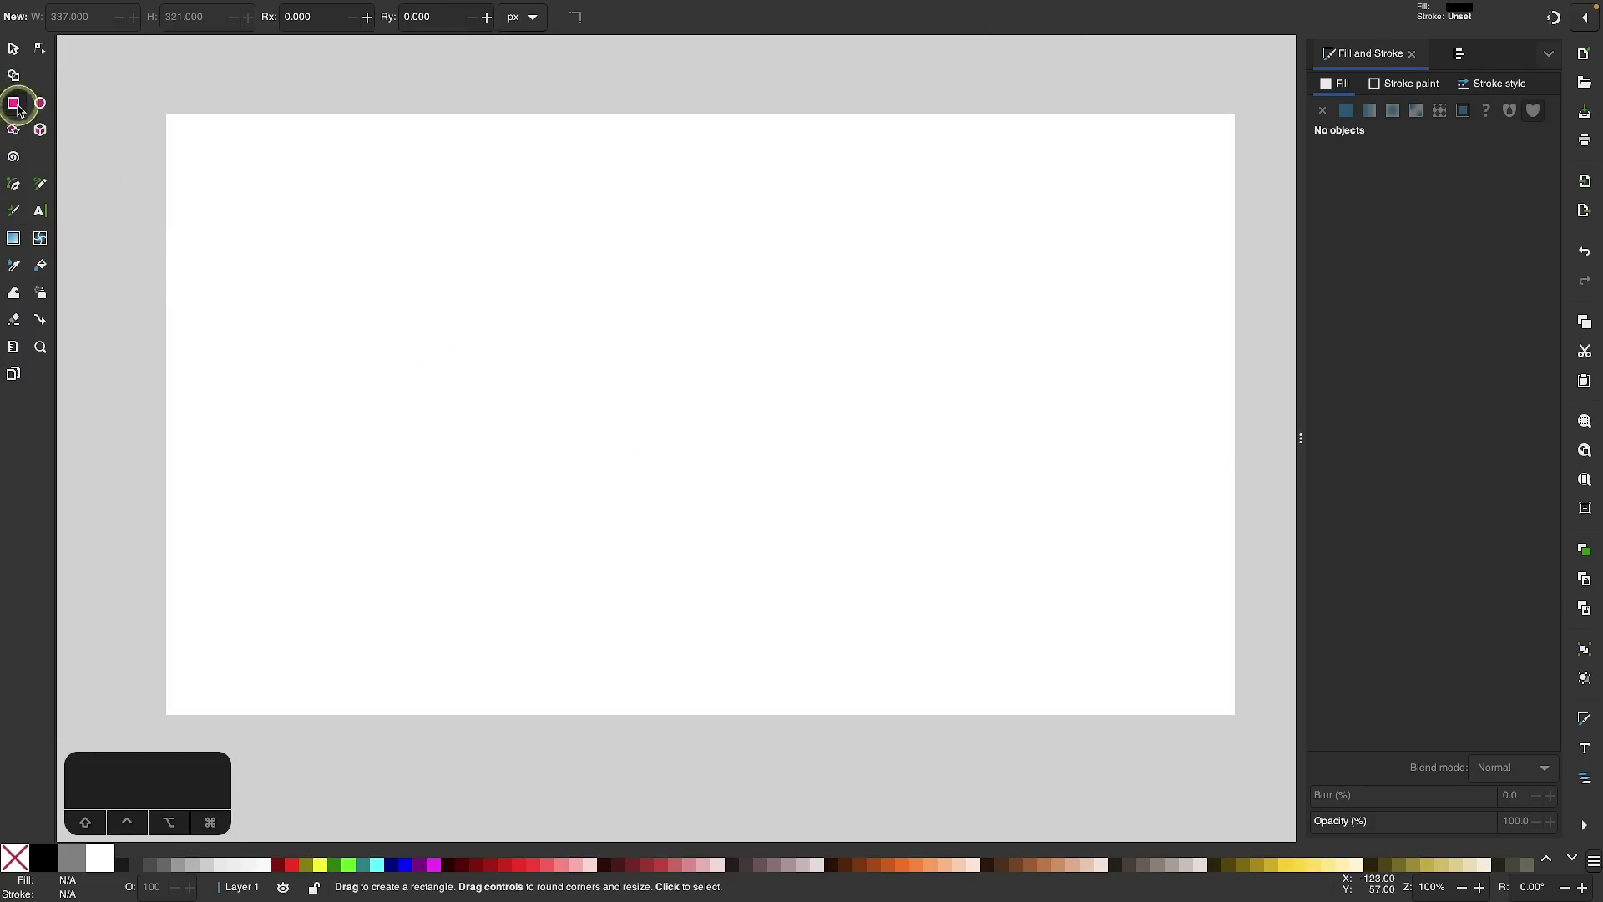
mouse_move(439, 226)
mouse_down()
mouse_move(626, 369)
mouse_move(629, 411)
mouse_up()
click(405, 864)
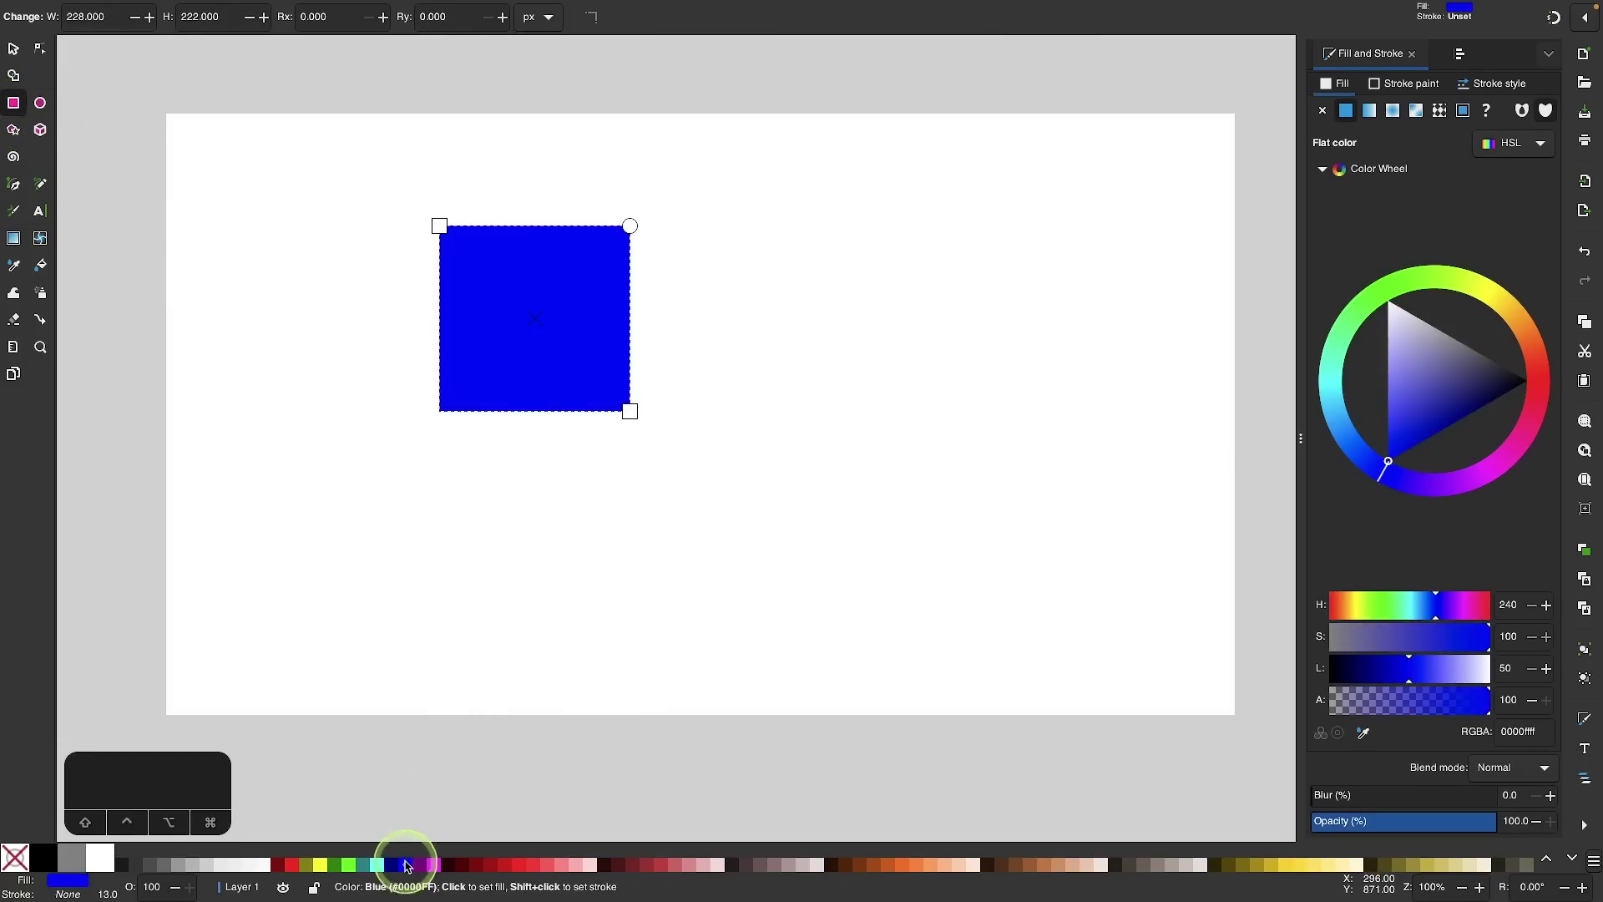
shift+click(349, 862)
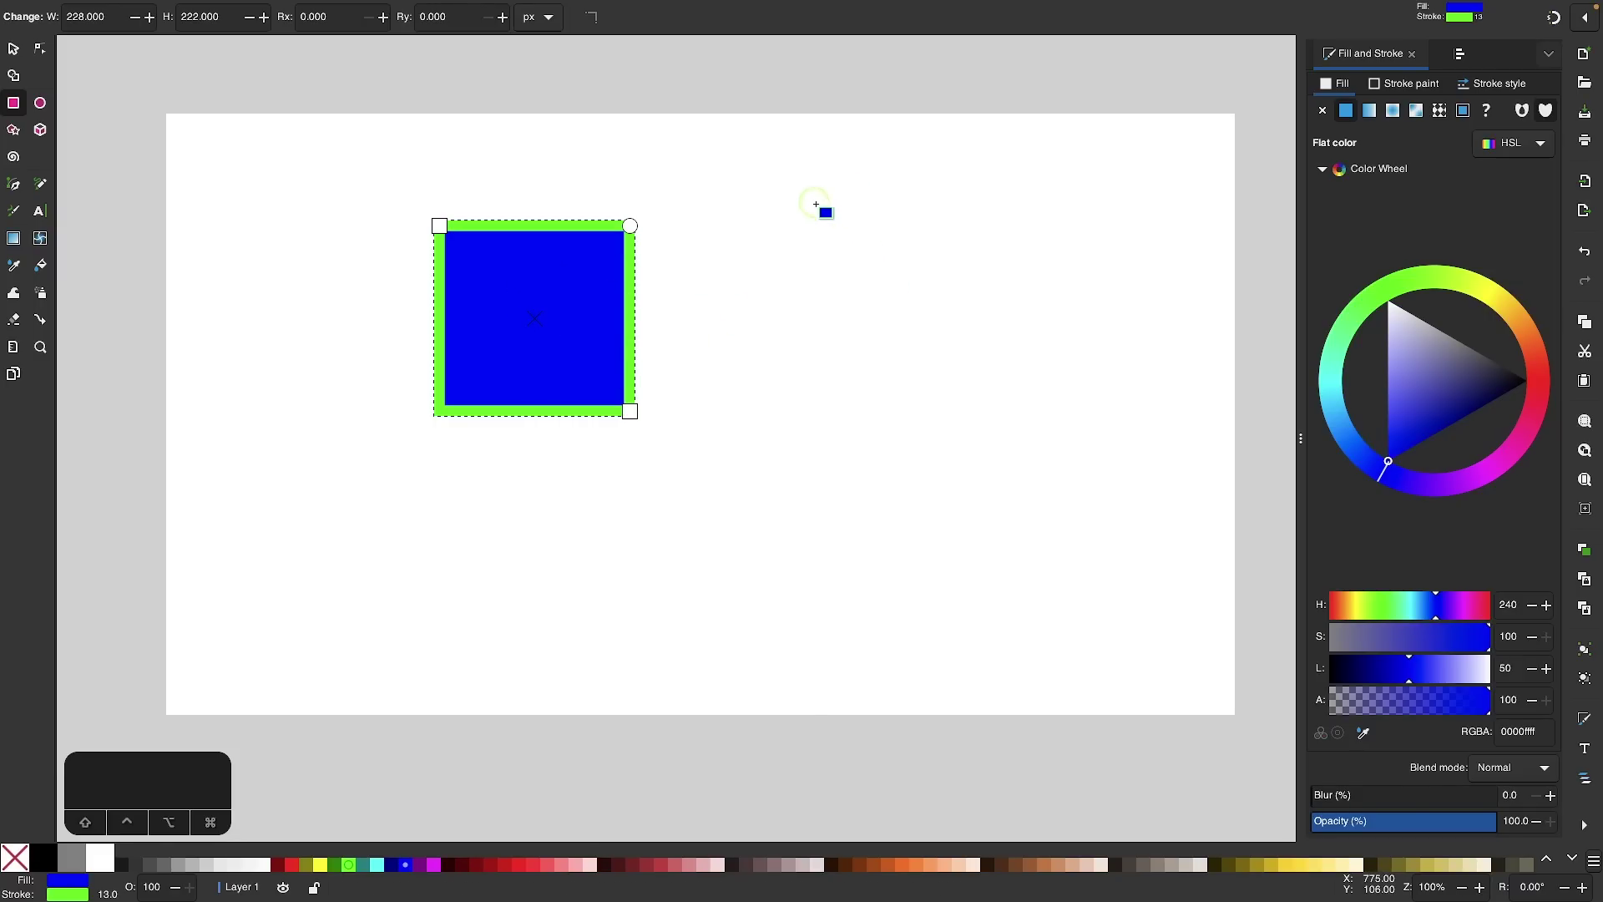
Draw four more rectangles of varying sizes in the same blue-and-green style, the last one small
mouse_move(816, 206)
mouse_down()
mouse_move(939, 301)
mouse_move(1062, 346)
mouse_up()
mouse_move(632, 421)
mouse_down()
mouse_move(777, 523)
mouse_move(766, 514)
mouse_up()
drag(836, 364, 939, 476)
drag(1010, 434, 1081, 499)
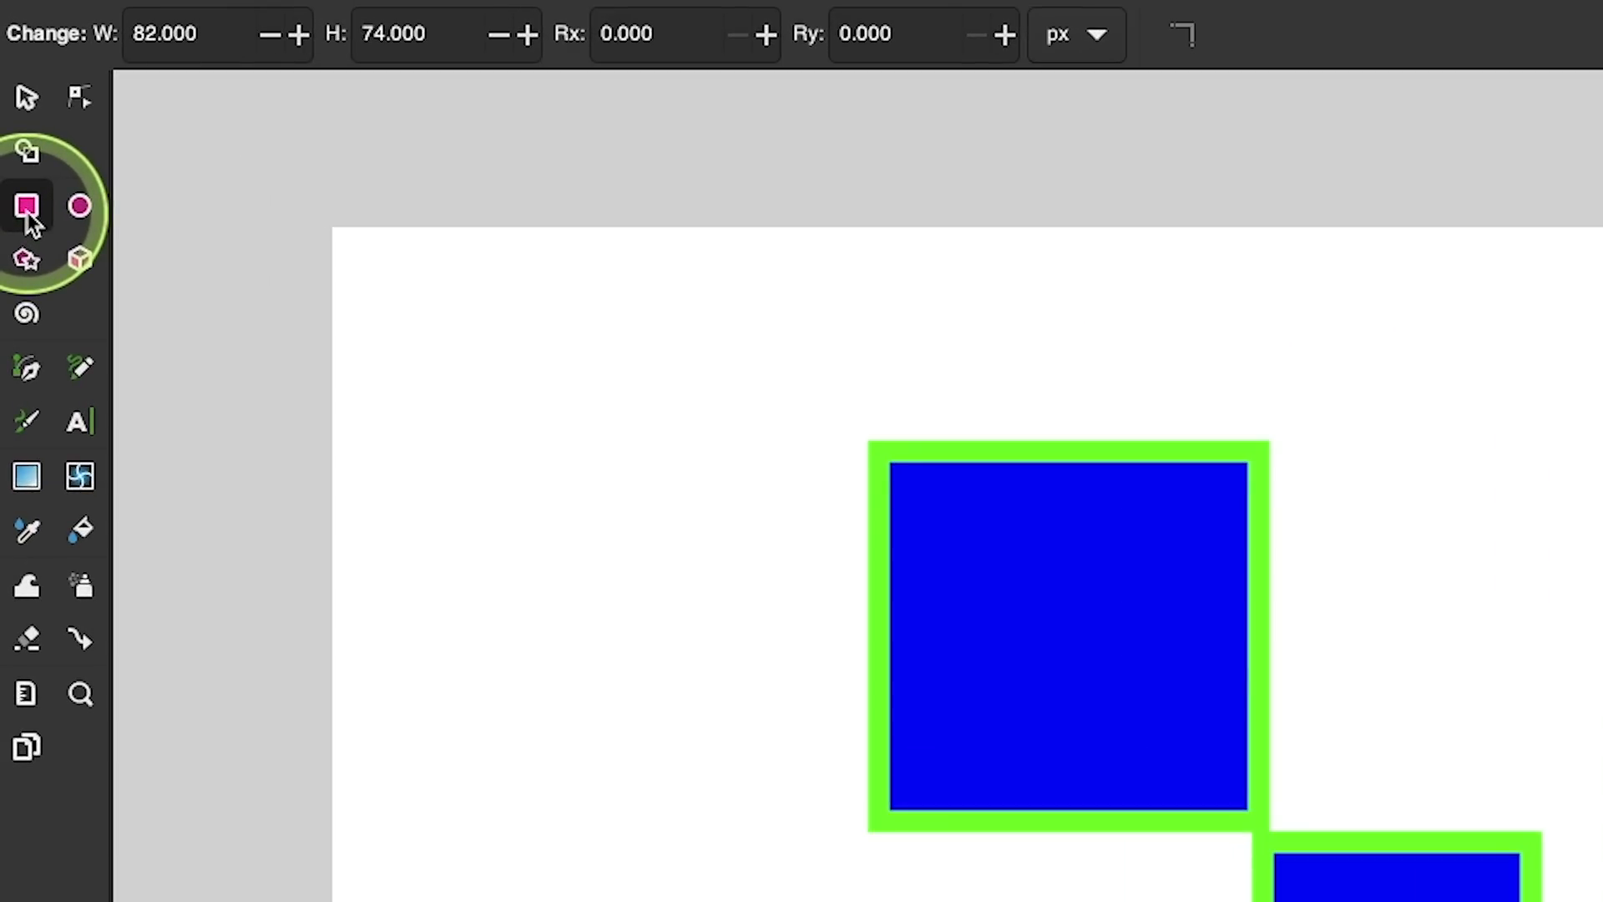
Check the rectangle tool preferences, then make the small rectangle solid black with no outline
double_click(28, 216)
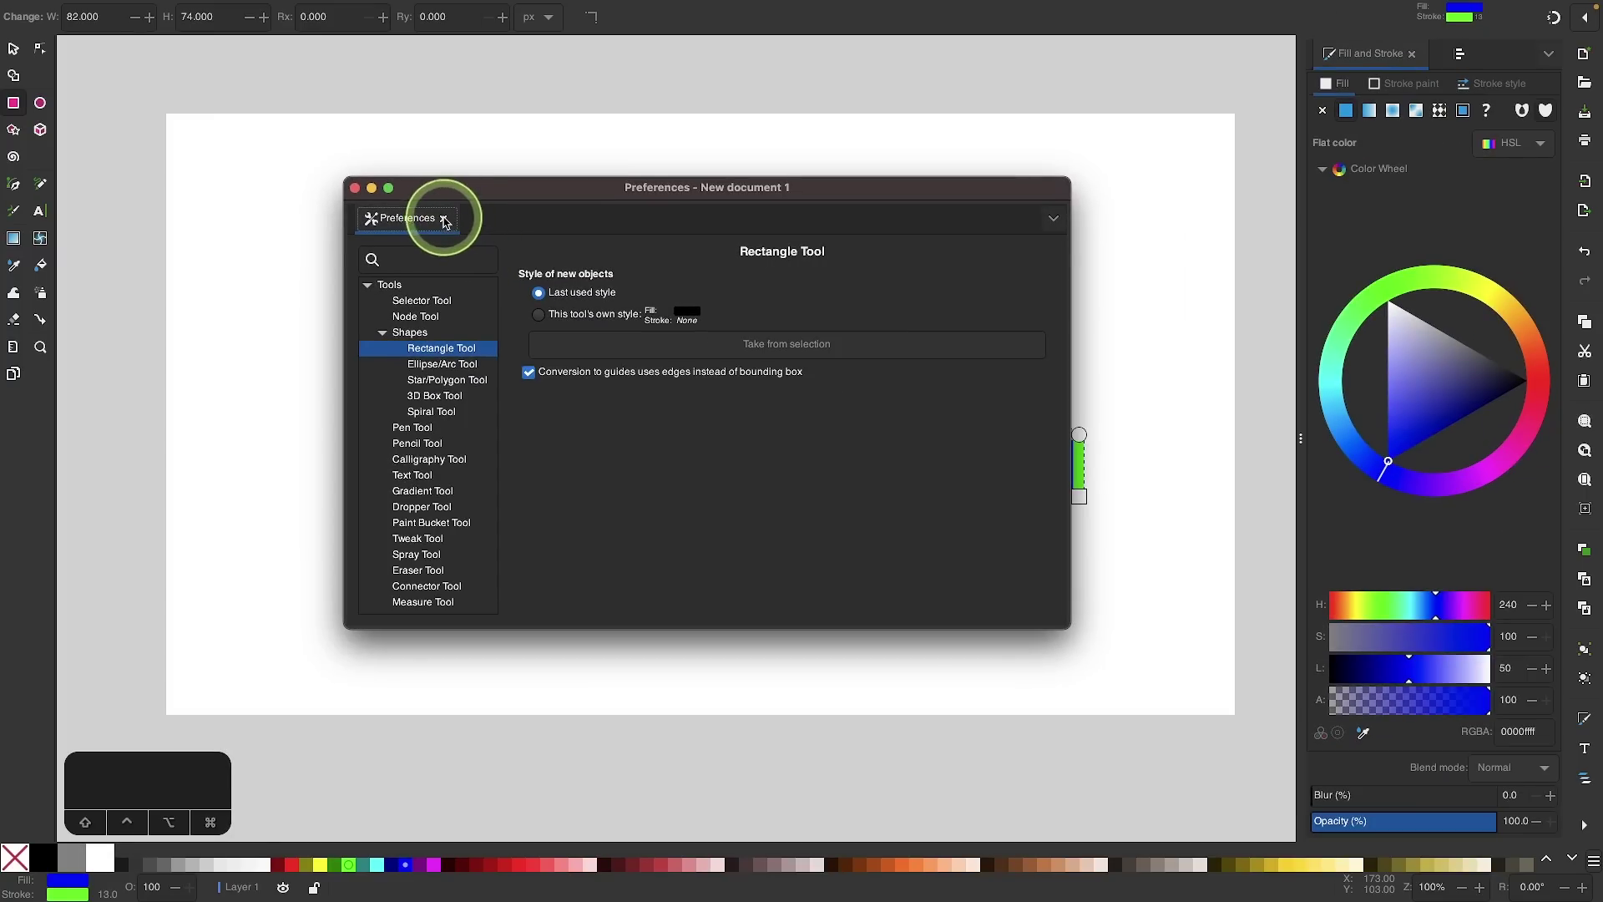
click(443, 218)
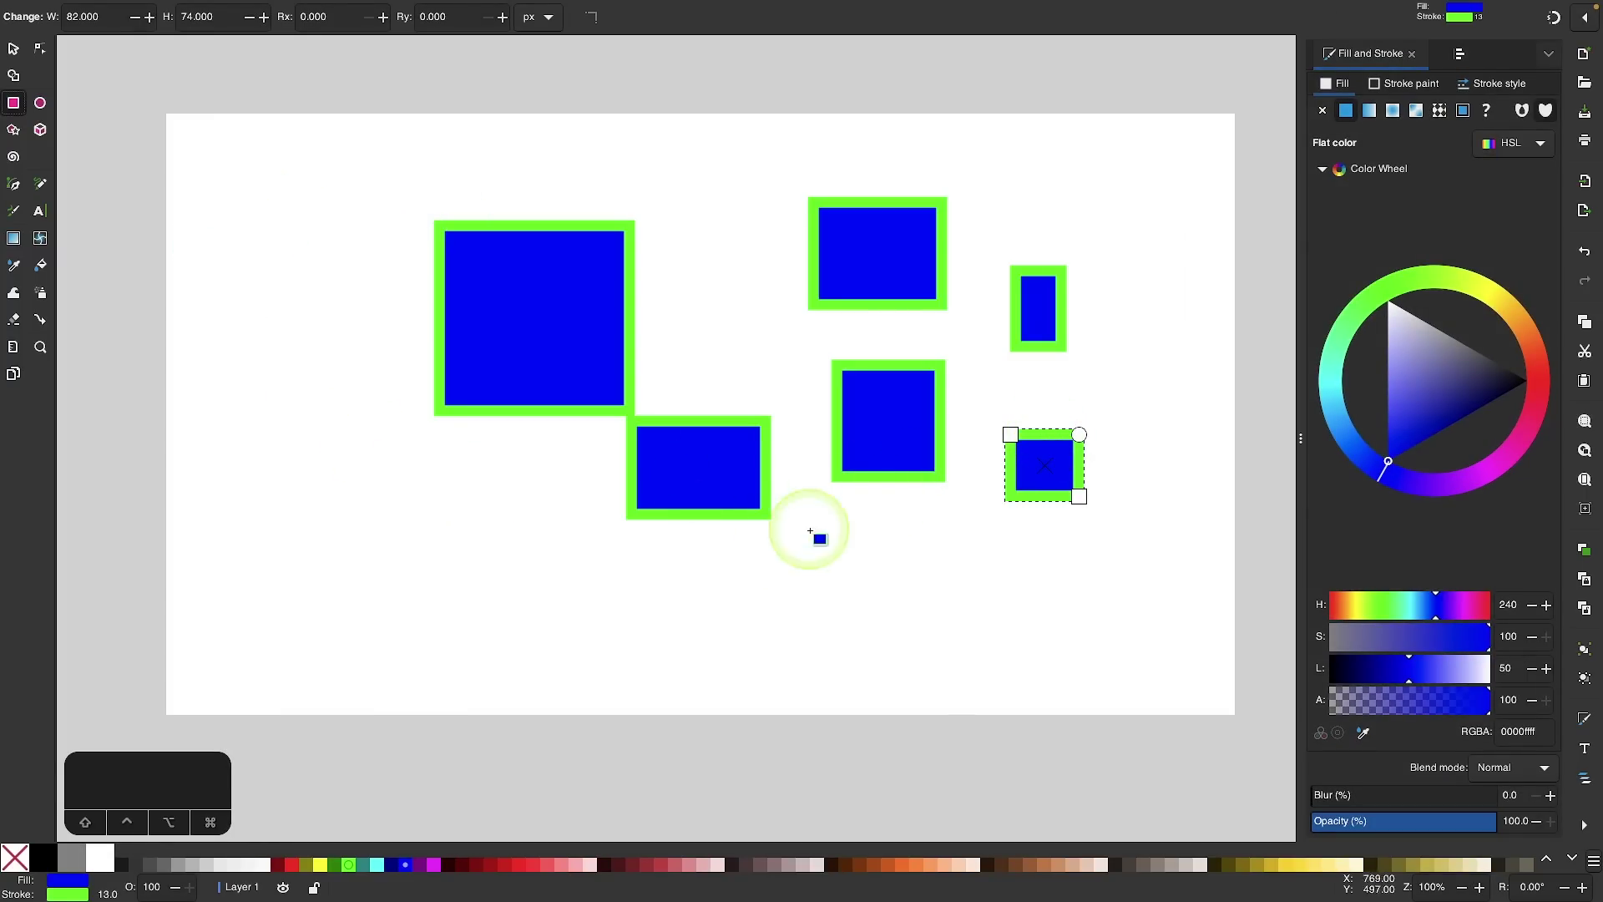
click(46, 857)
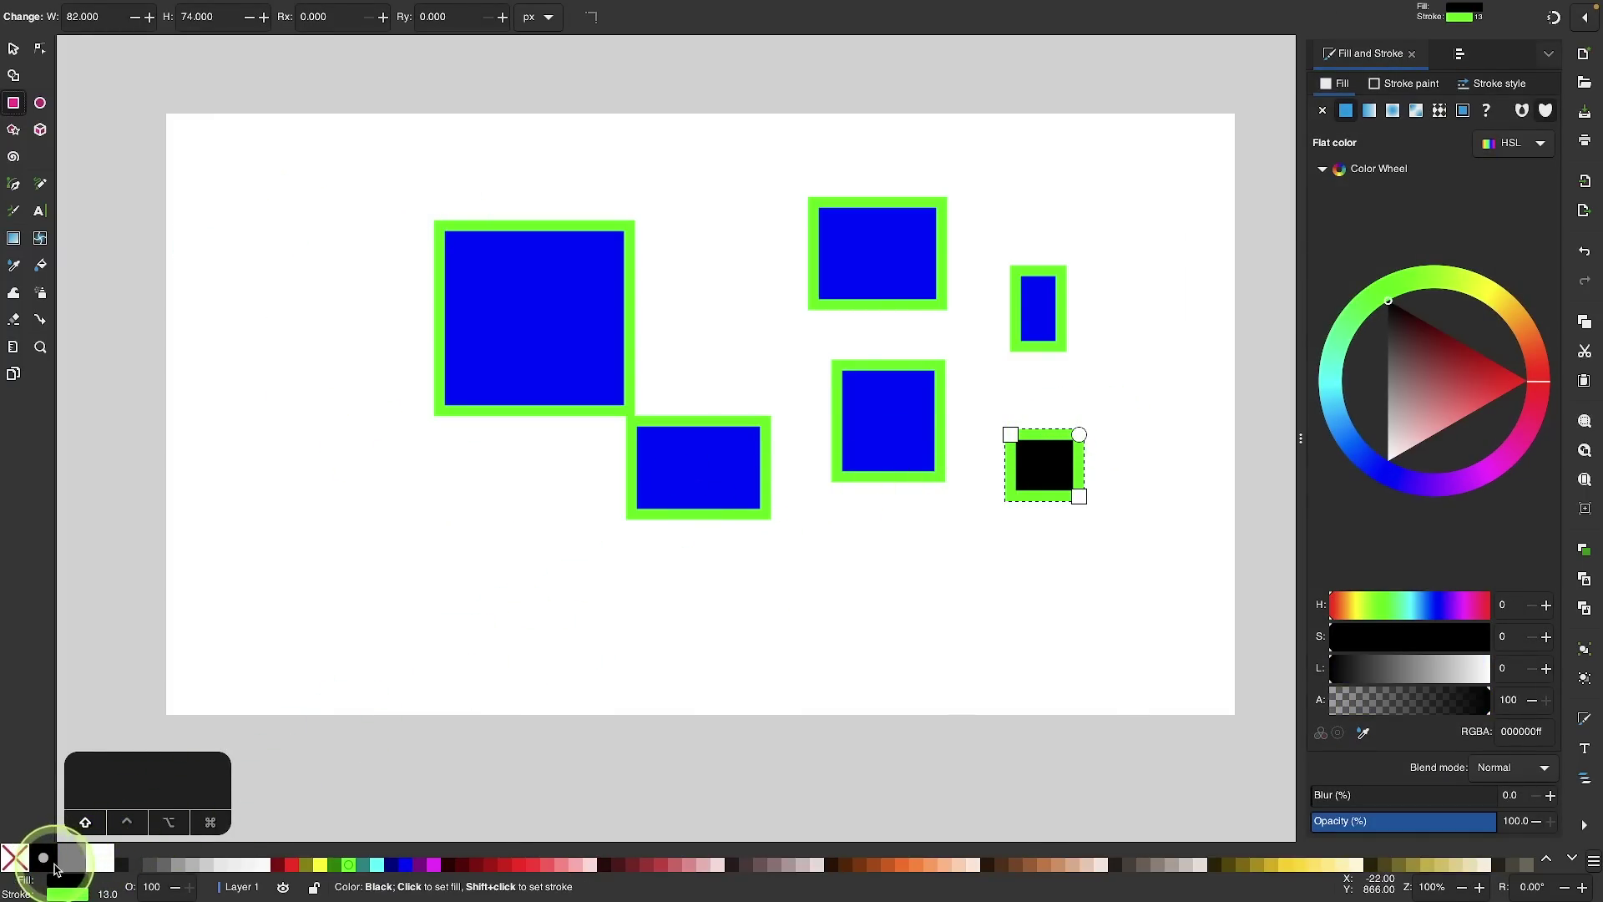
shift+click(15, 858)
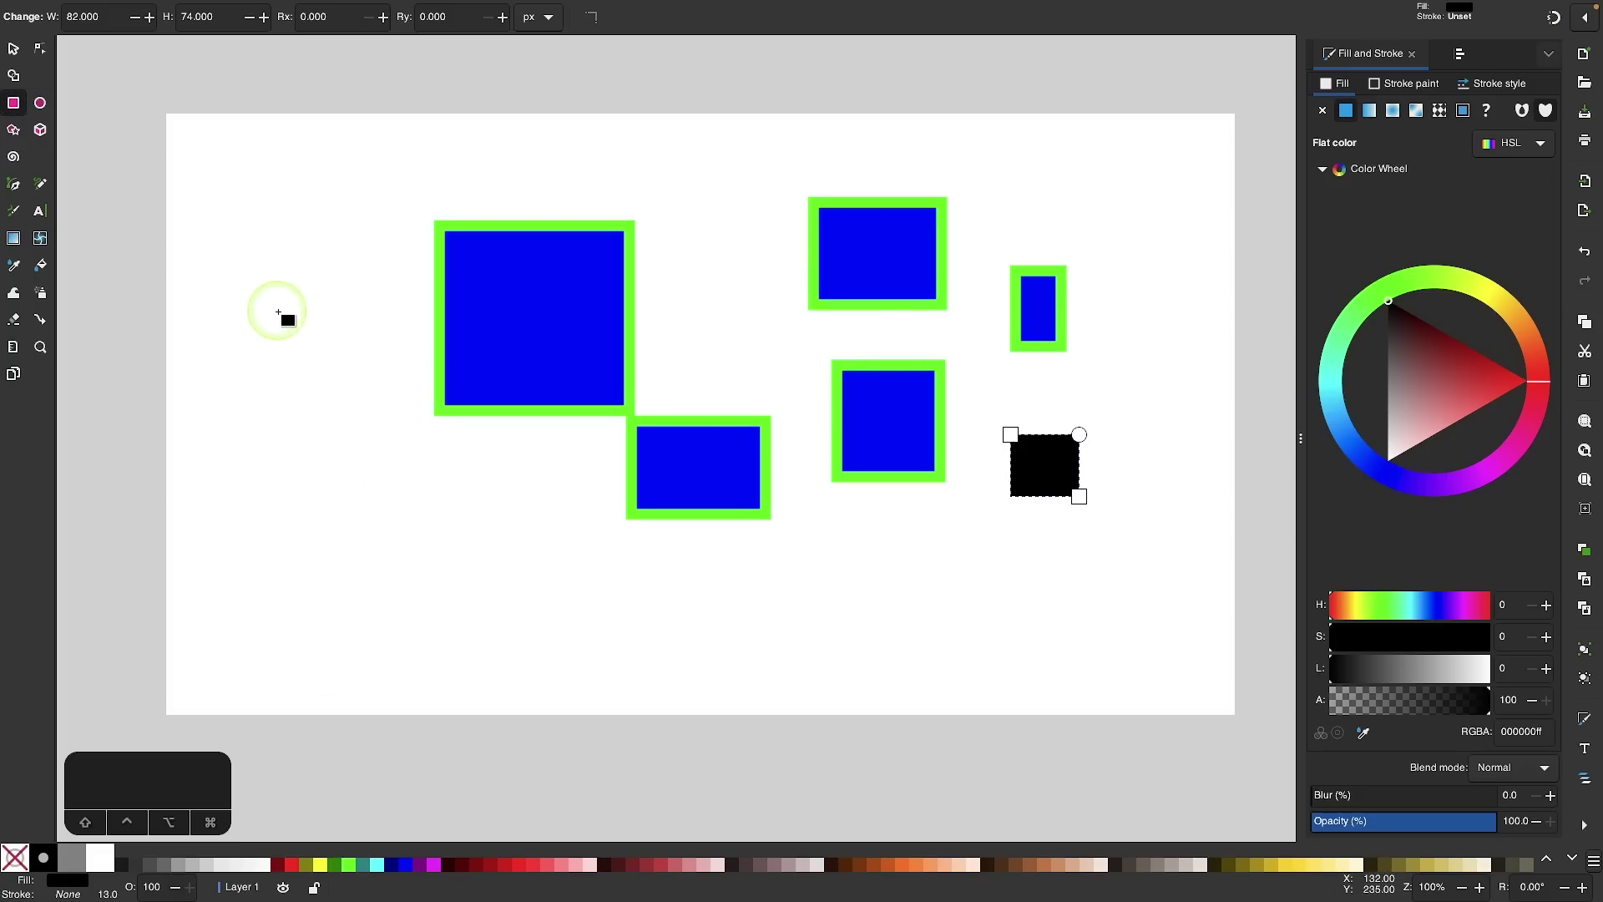
Draw three more outline-free black rectangles: top-left, a wider one below, and a small square
drag(276, 310, 345, 377)
drag(304, 460, 442, 547)
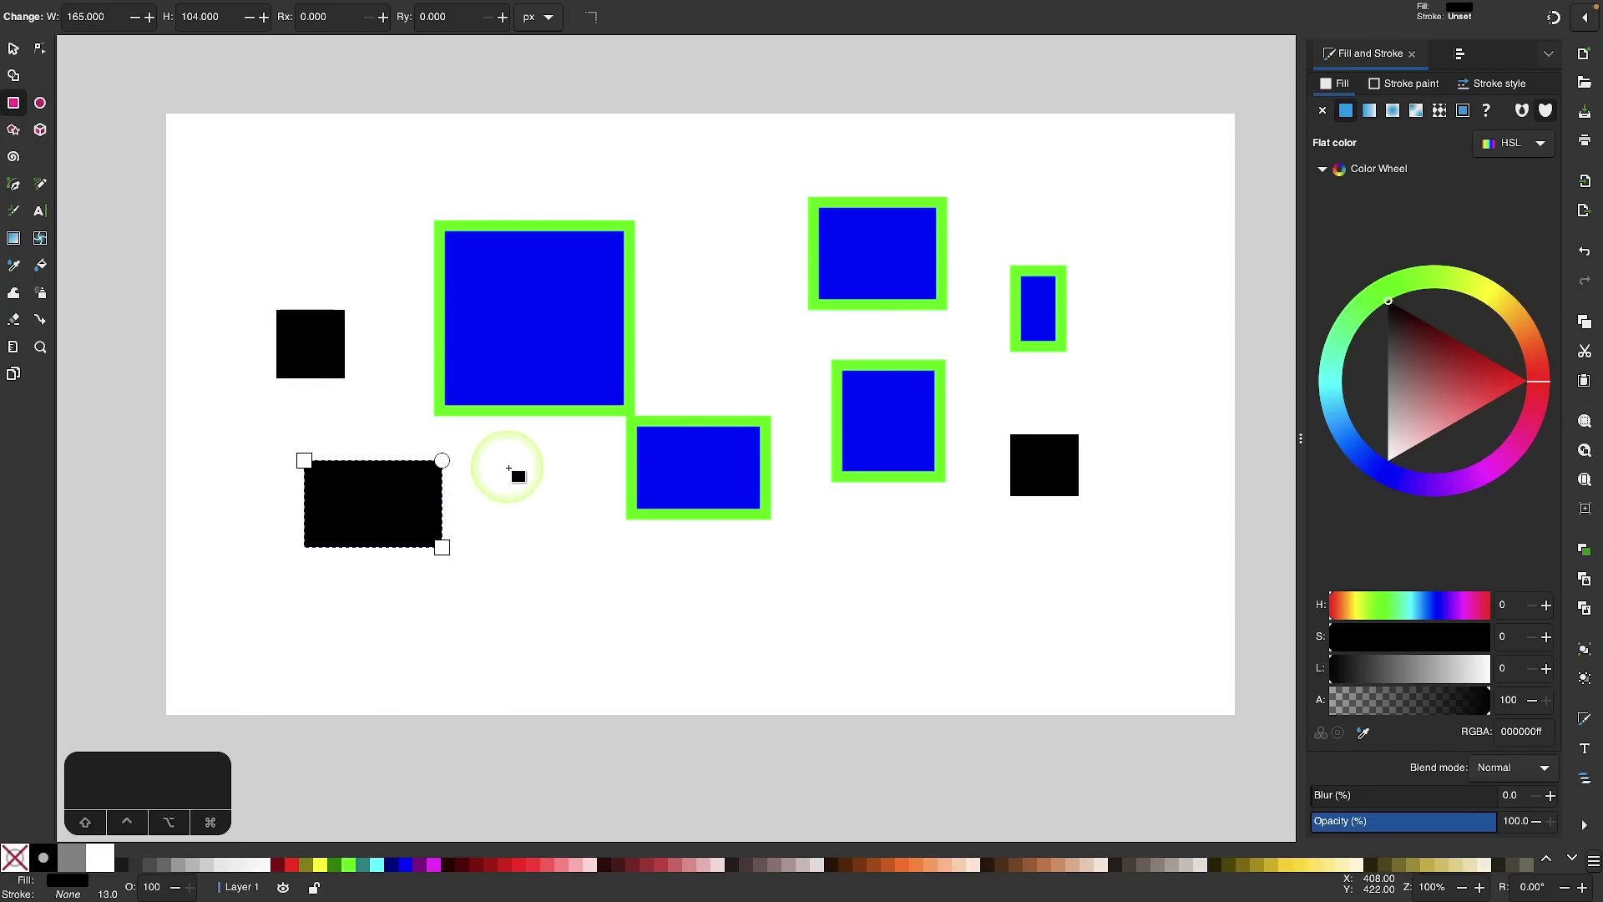
drag(507, 466, 562, 524)
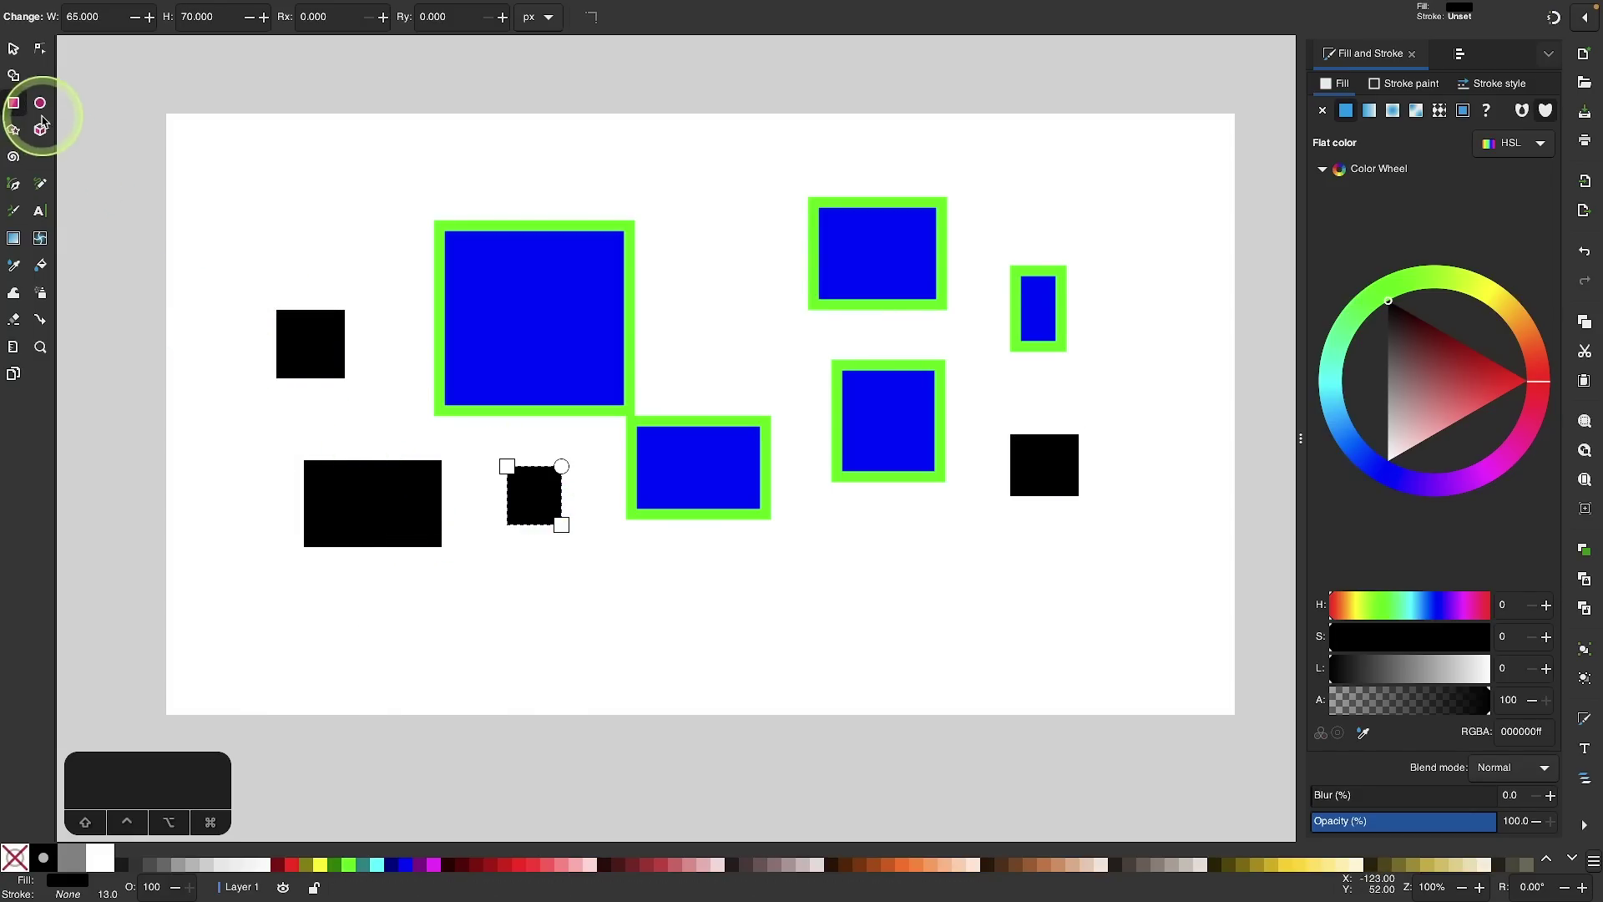
Give the rectangle tool its own style taken from the black selection, then draw a 231 × 114 rectangle
double_click(14, 103)
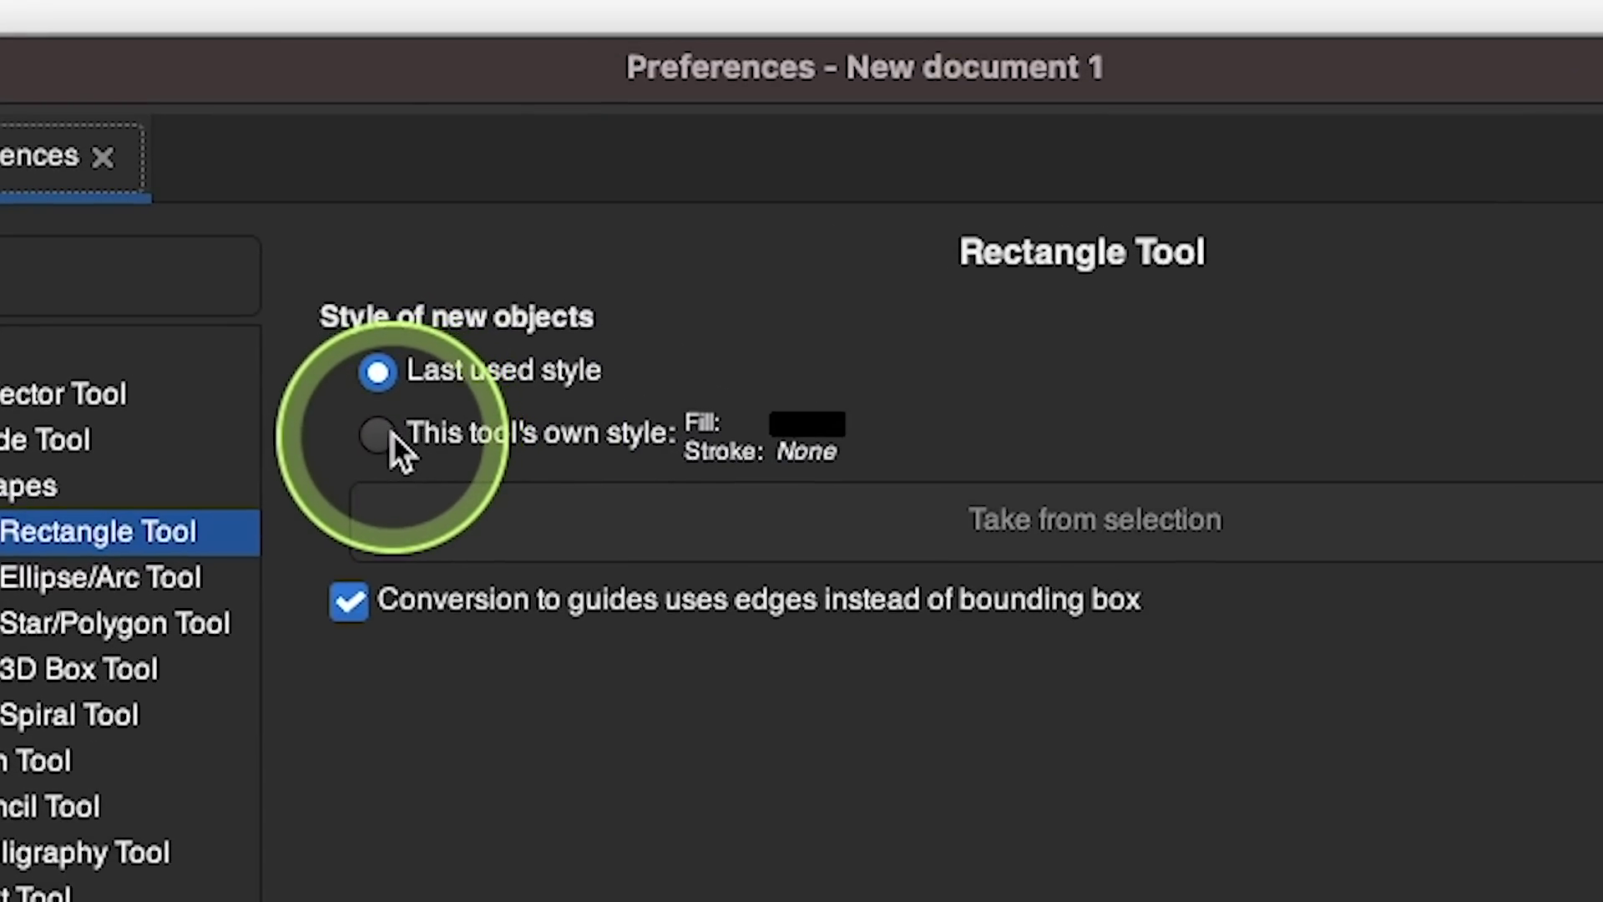
click(393, 433)
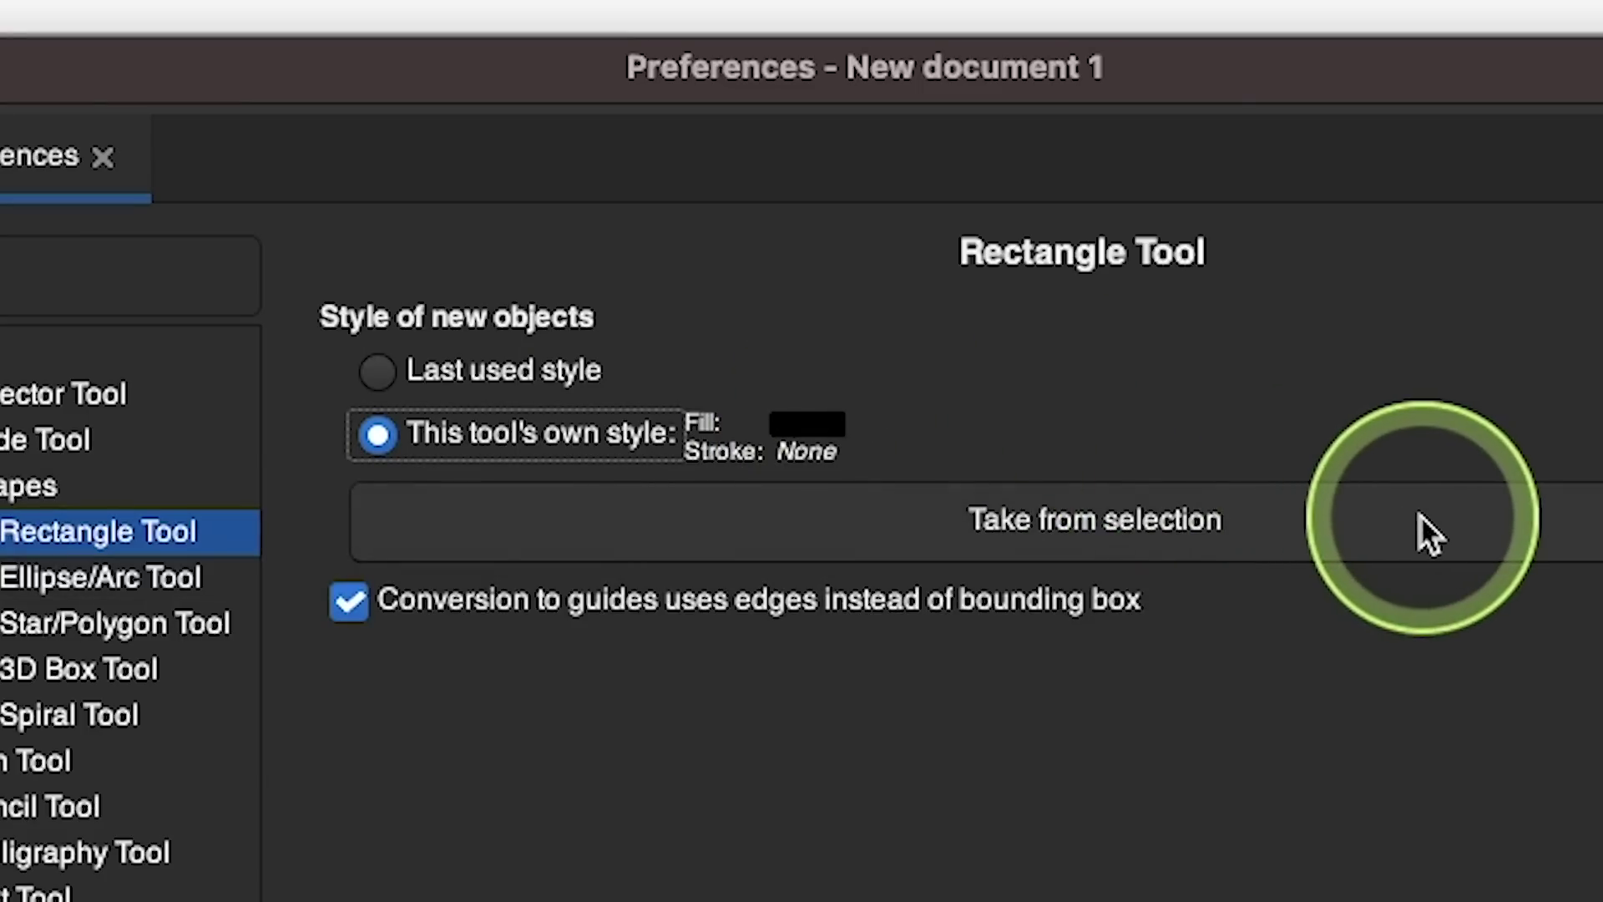
click(1296, 531)
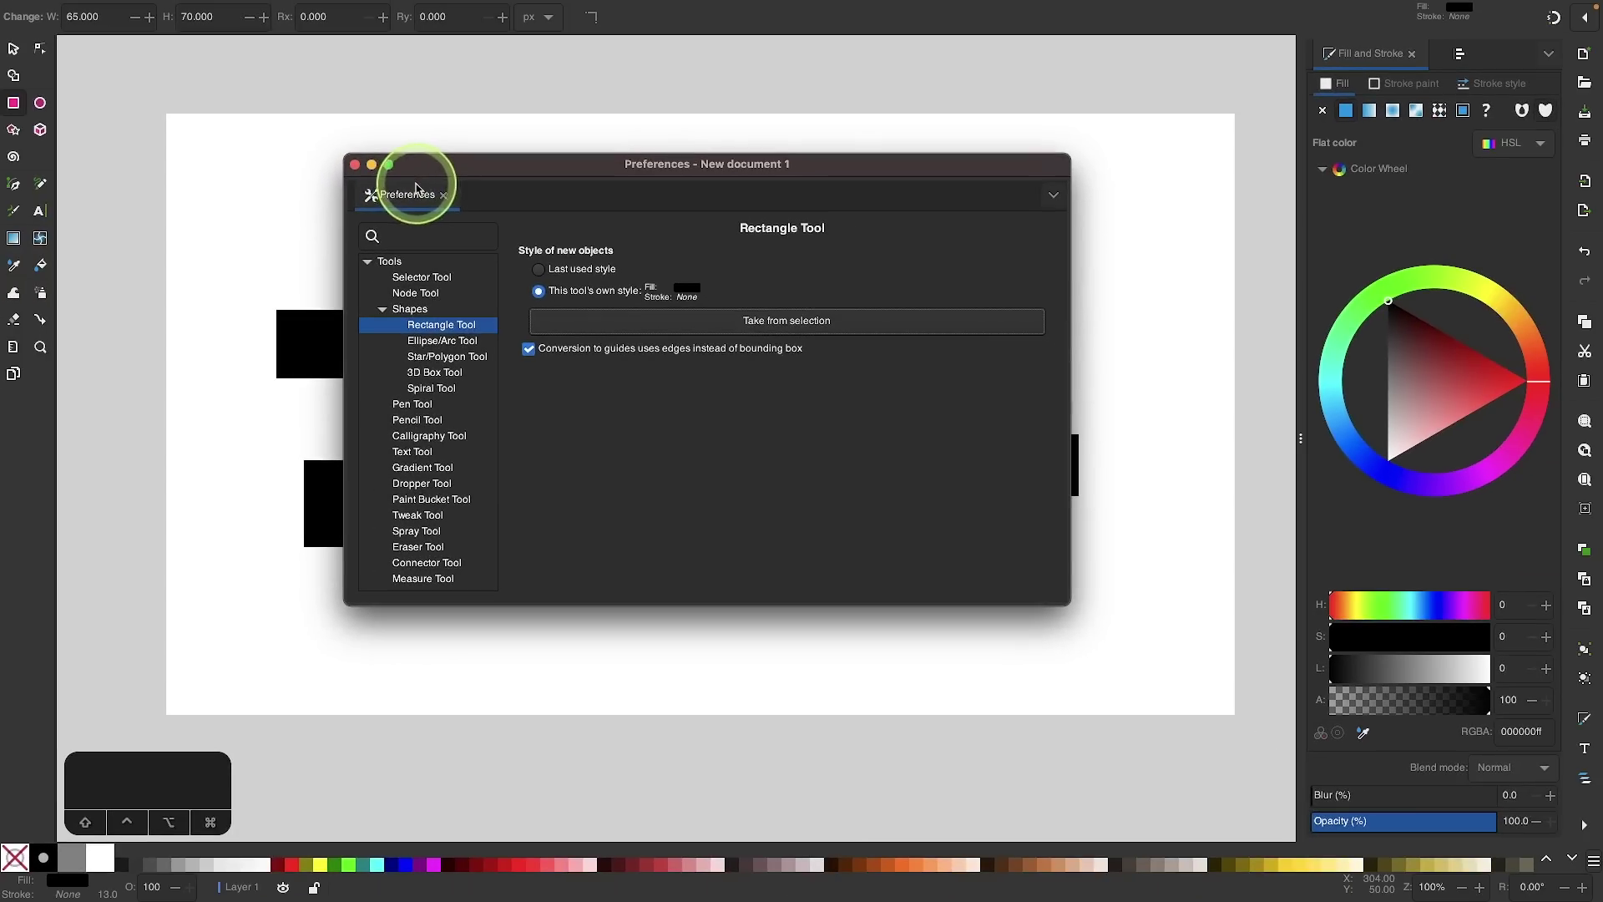
click(103, 157)
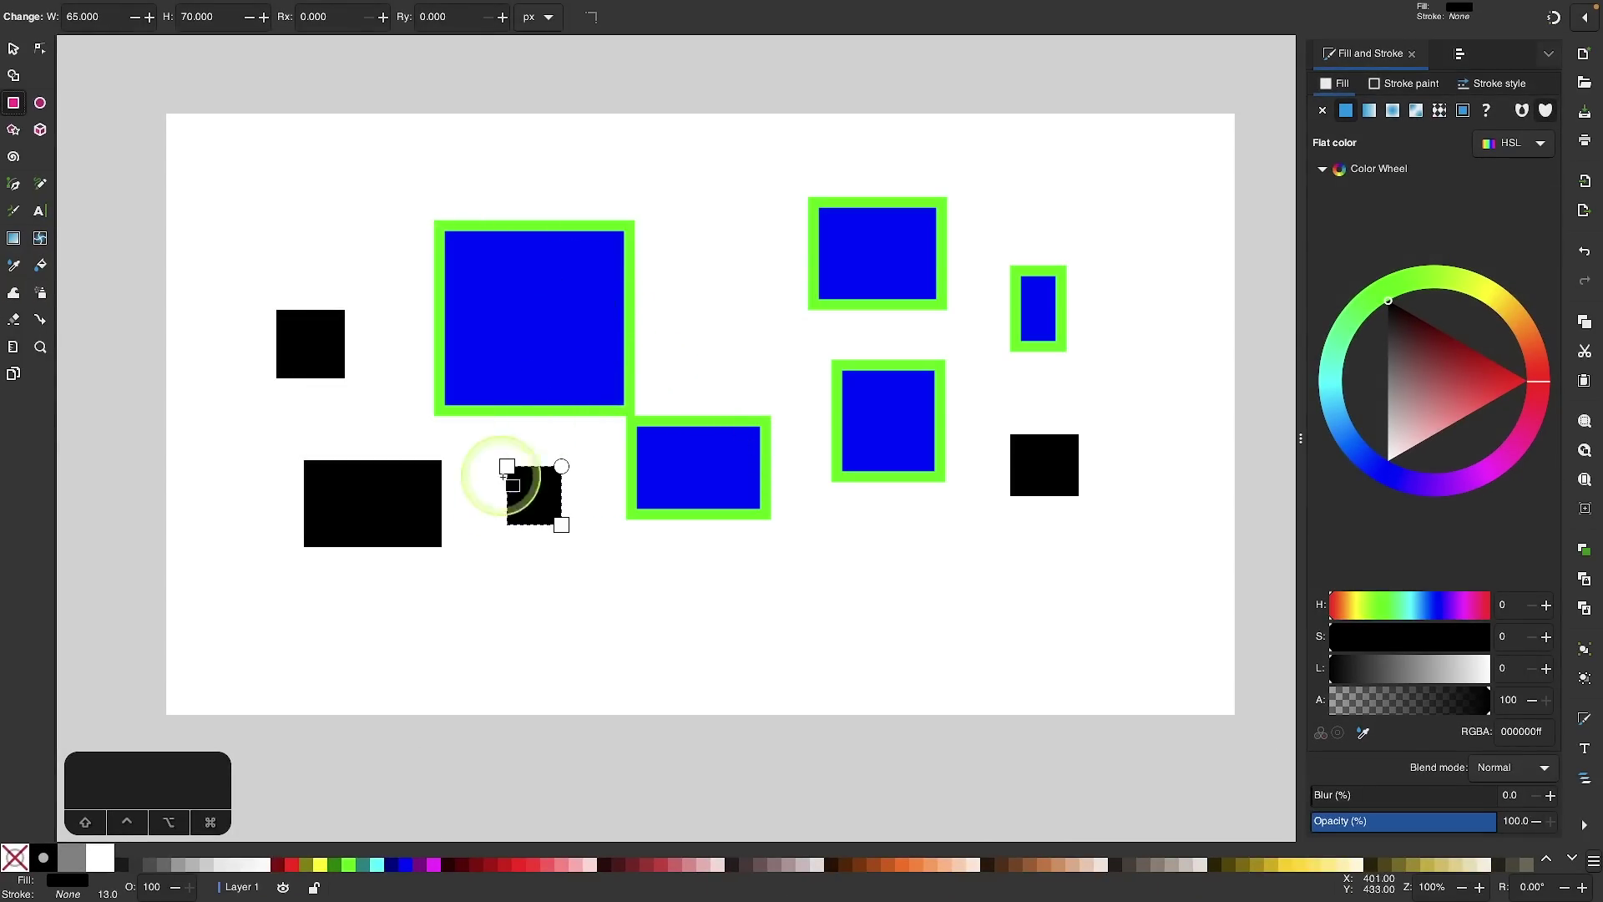
drag(585, 555, 778, 650)
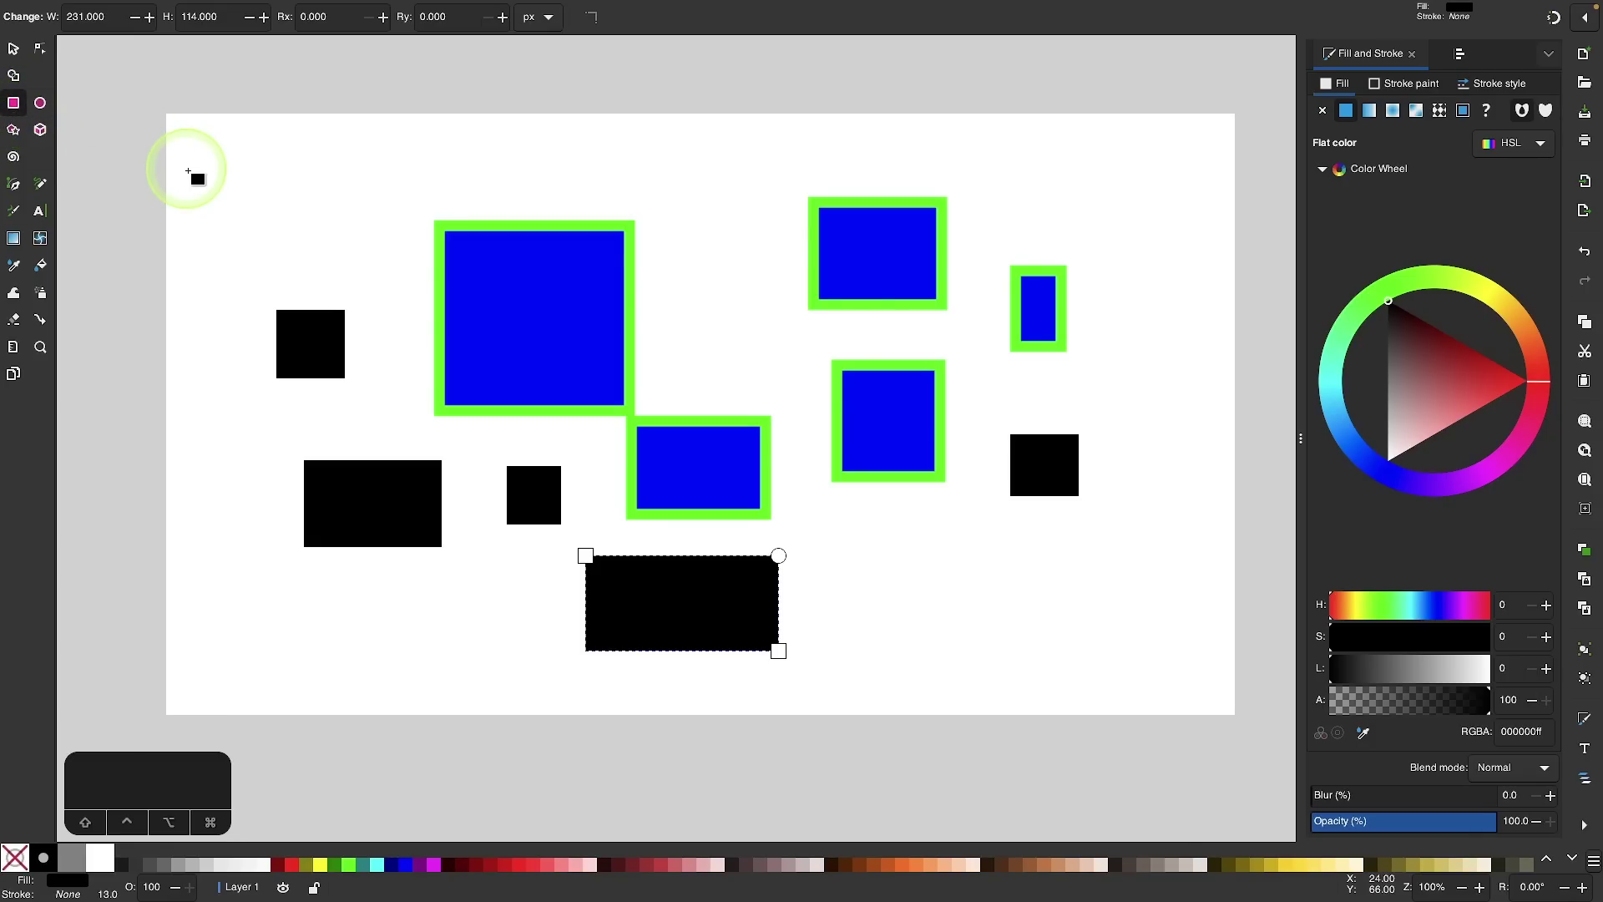
Review the saved own-style settings on the Ellipse and Star tool preference pages
double_click(40, 103)
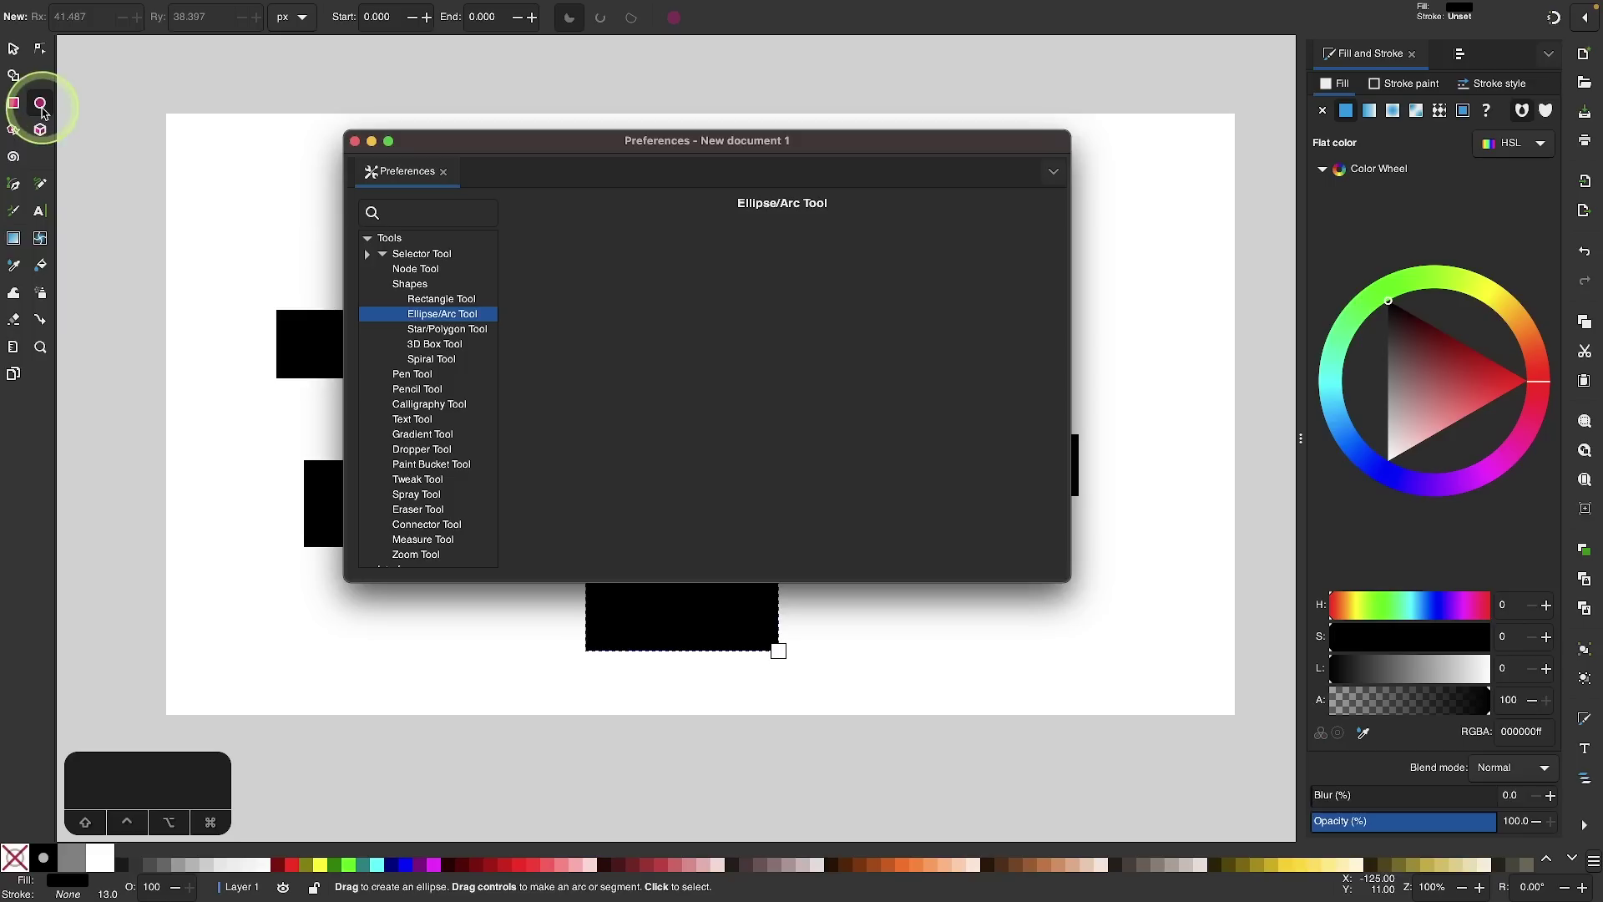
click(444, 171)
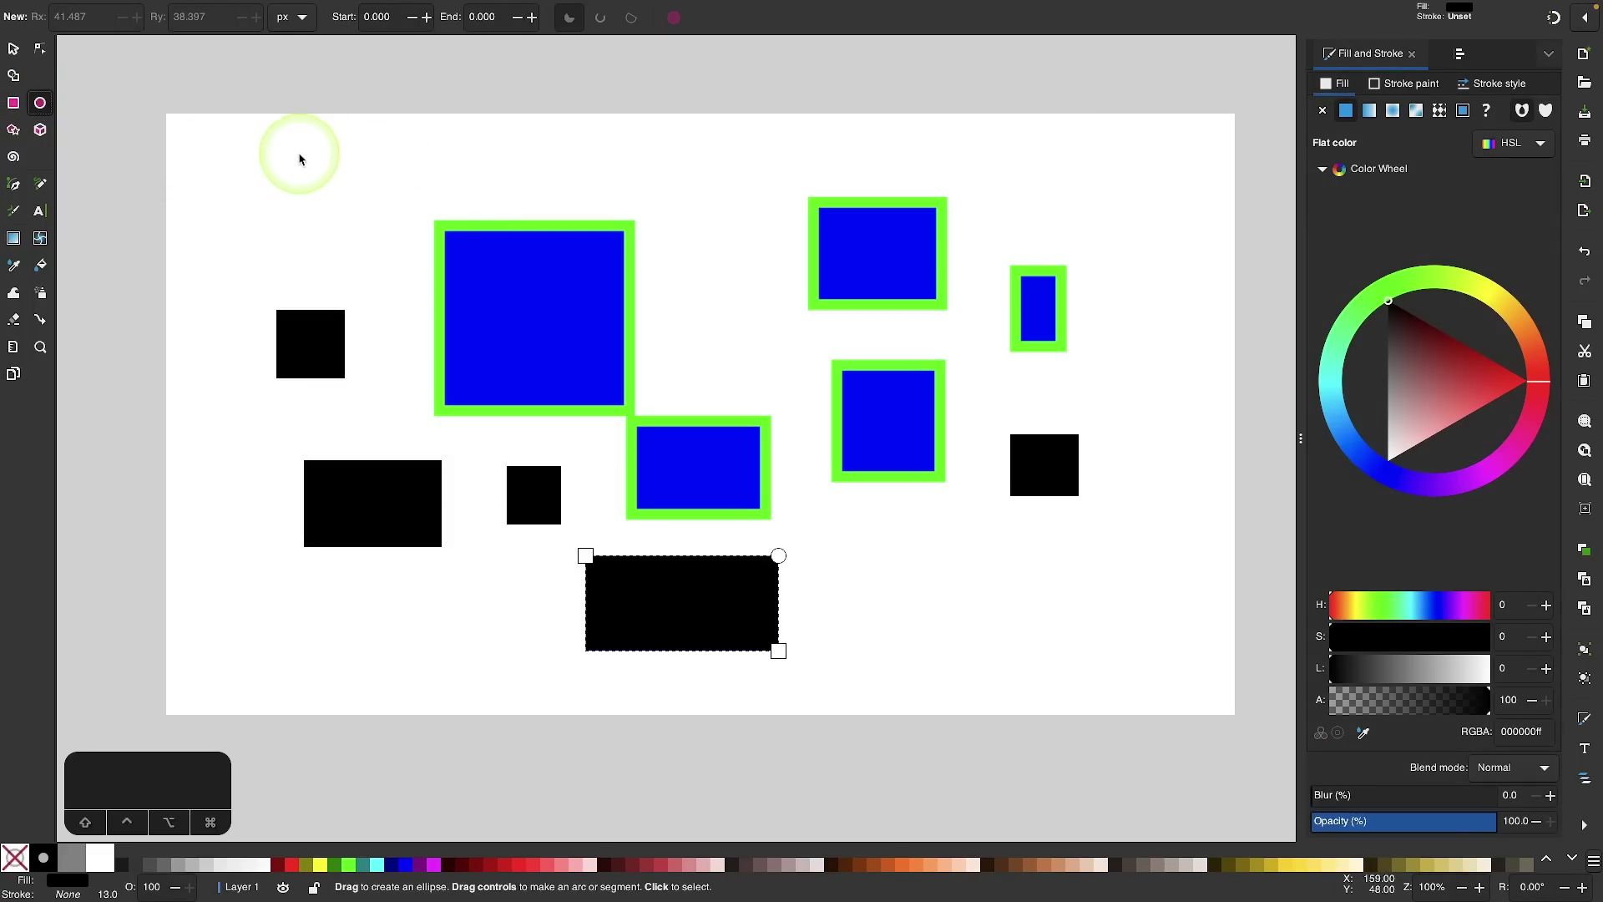
double_click(13, 130)
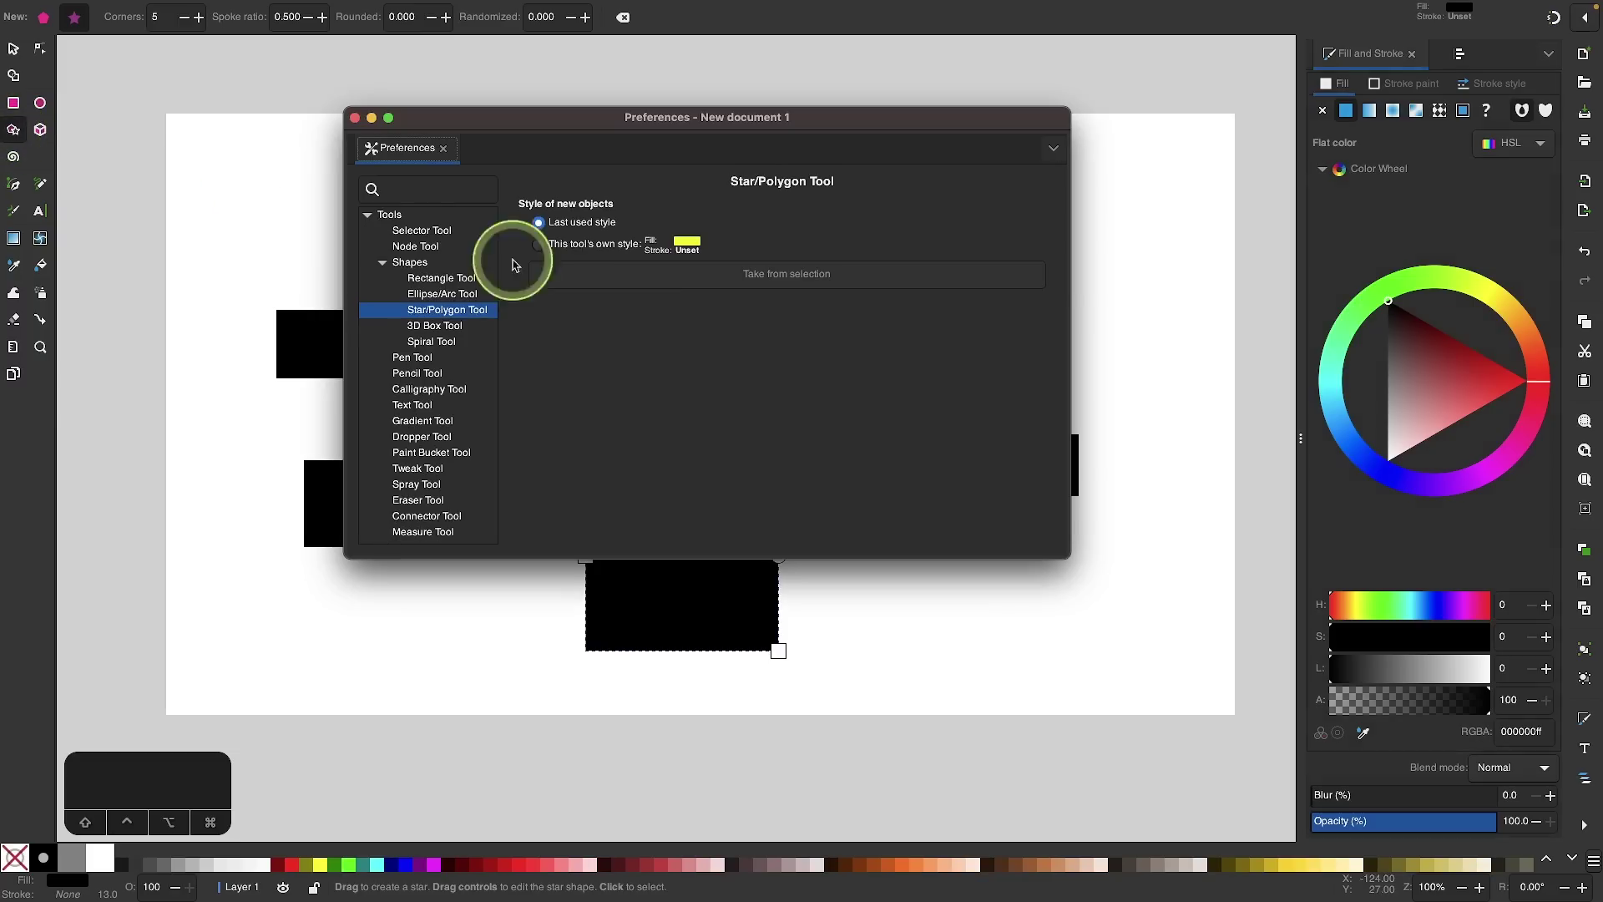
click(443, 148)
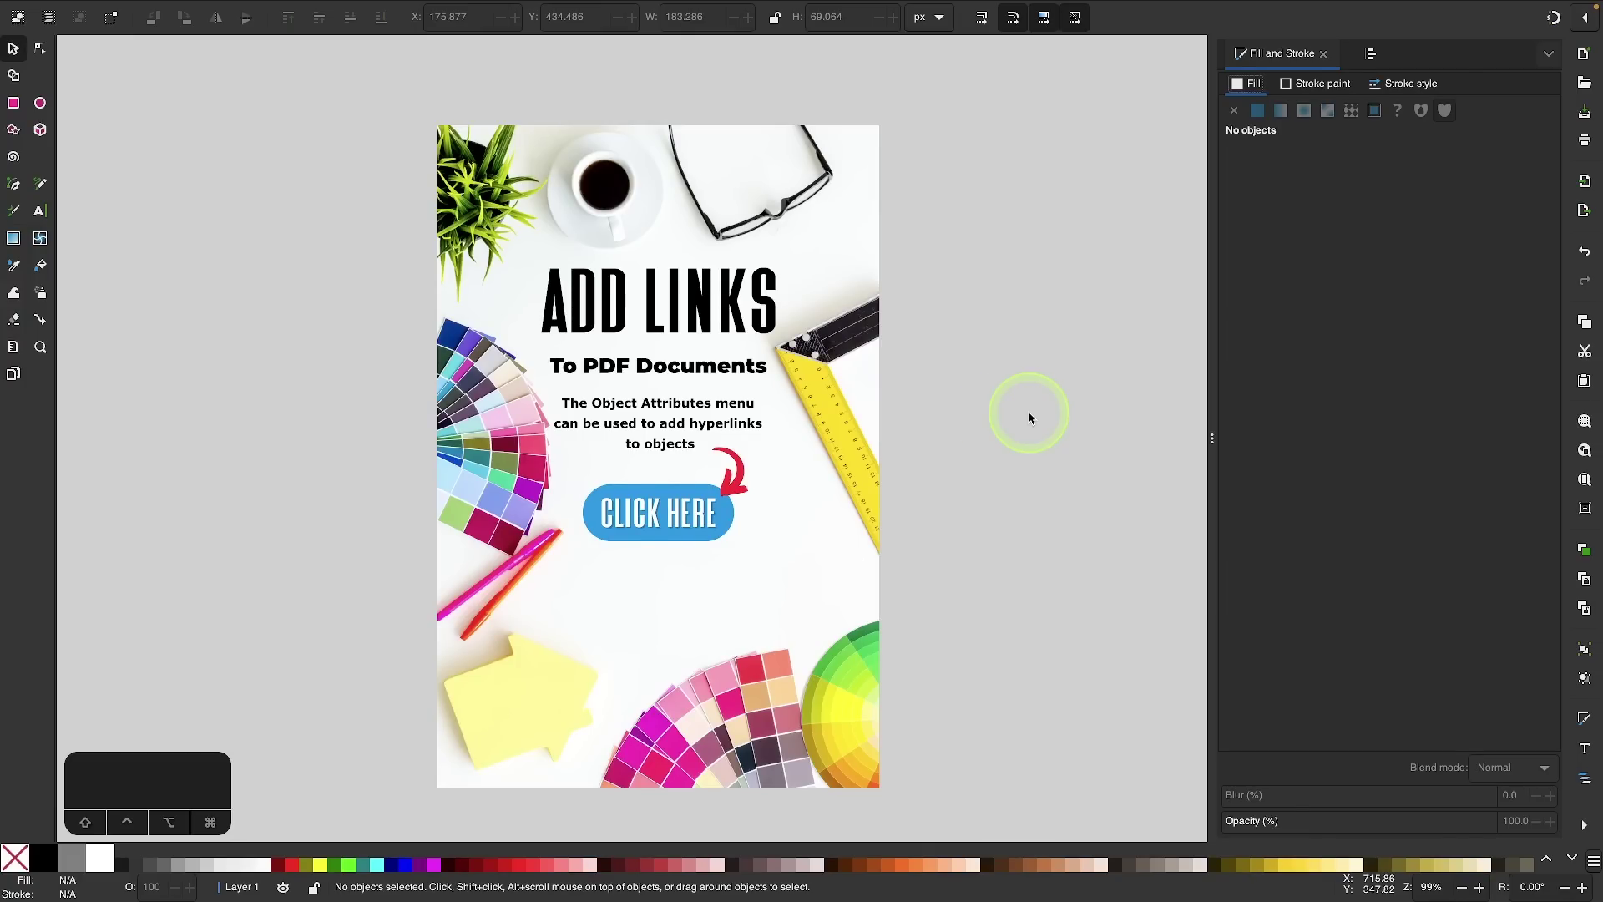
Select the CLICK HERE button as a single group of 3 objects
scroll(584, 525, up, 3)
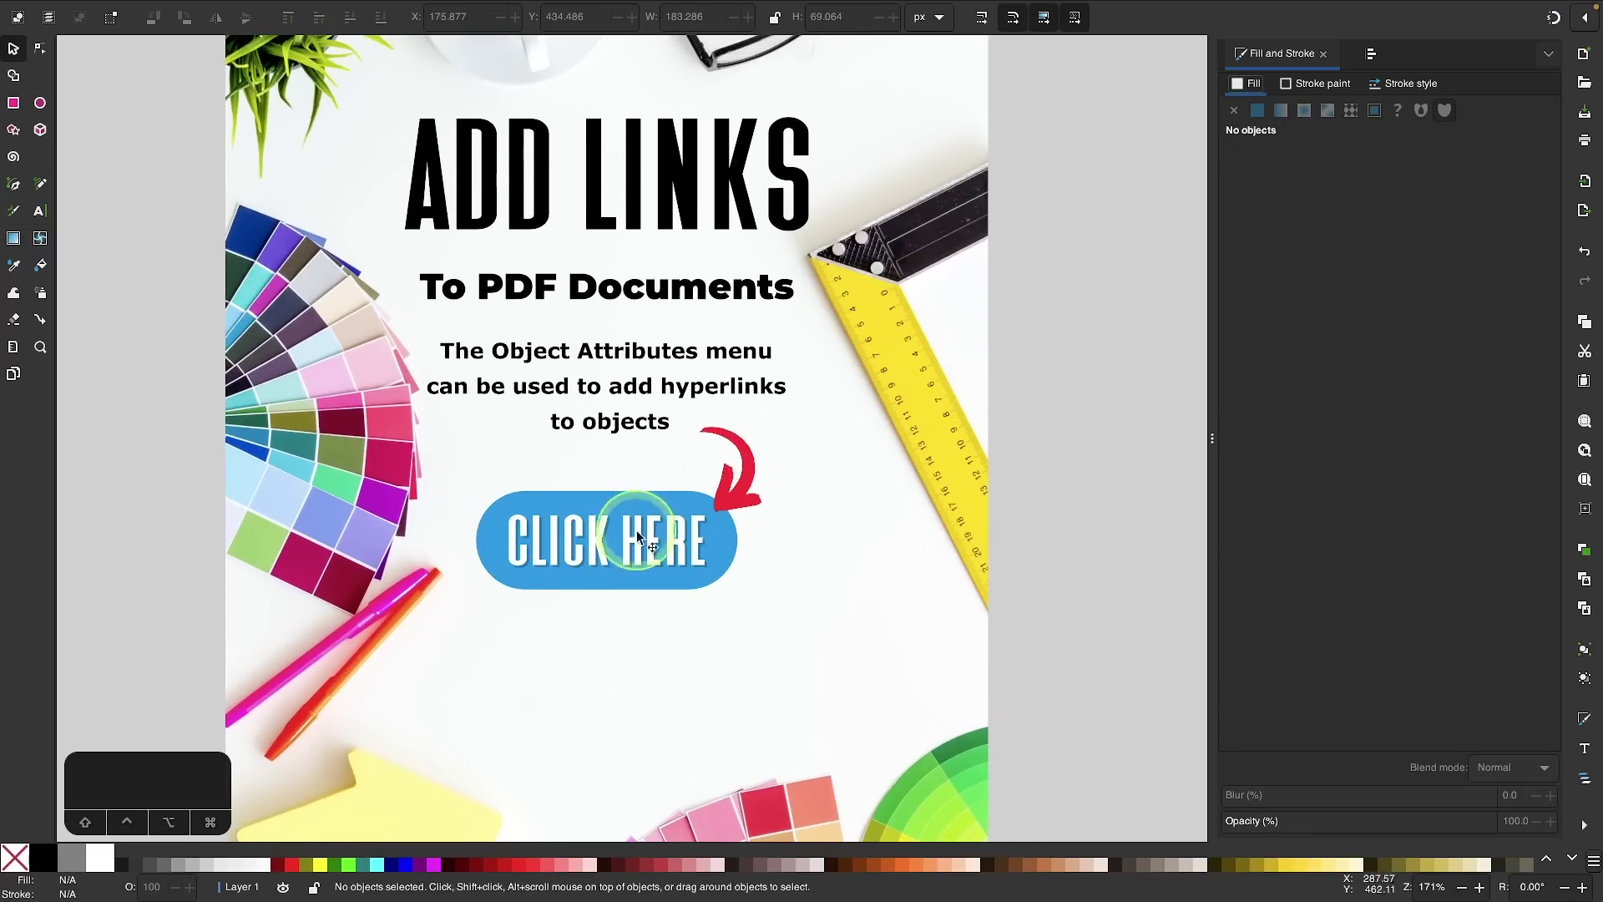
click(633, 529)
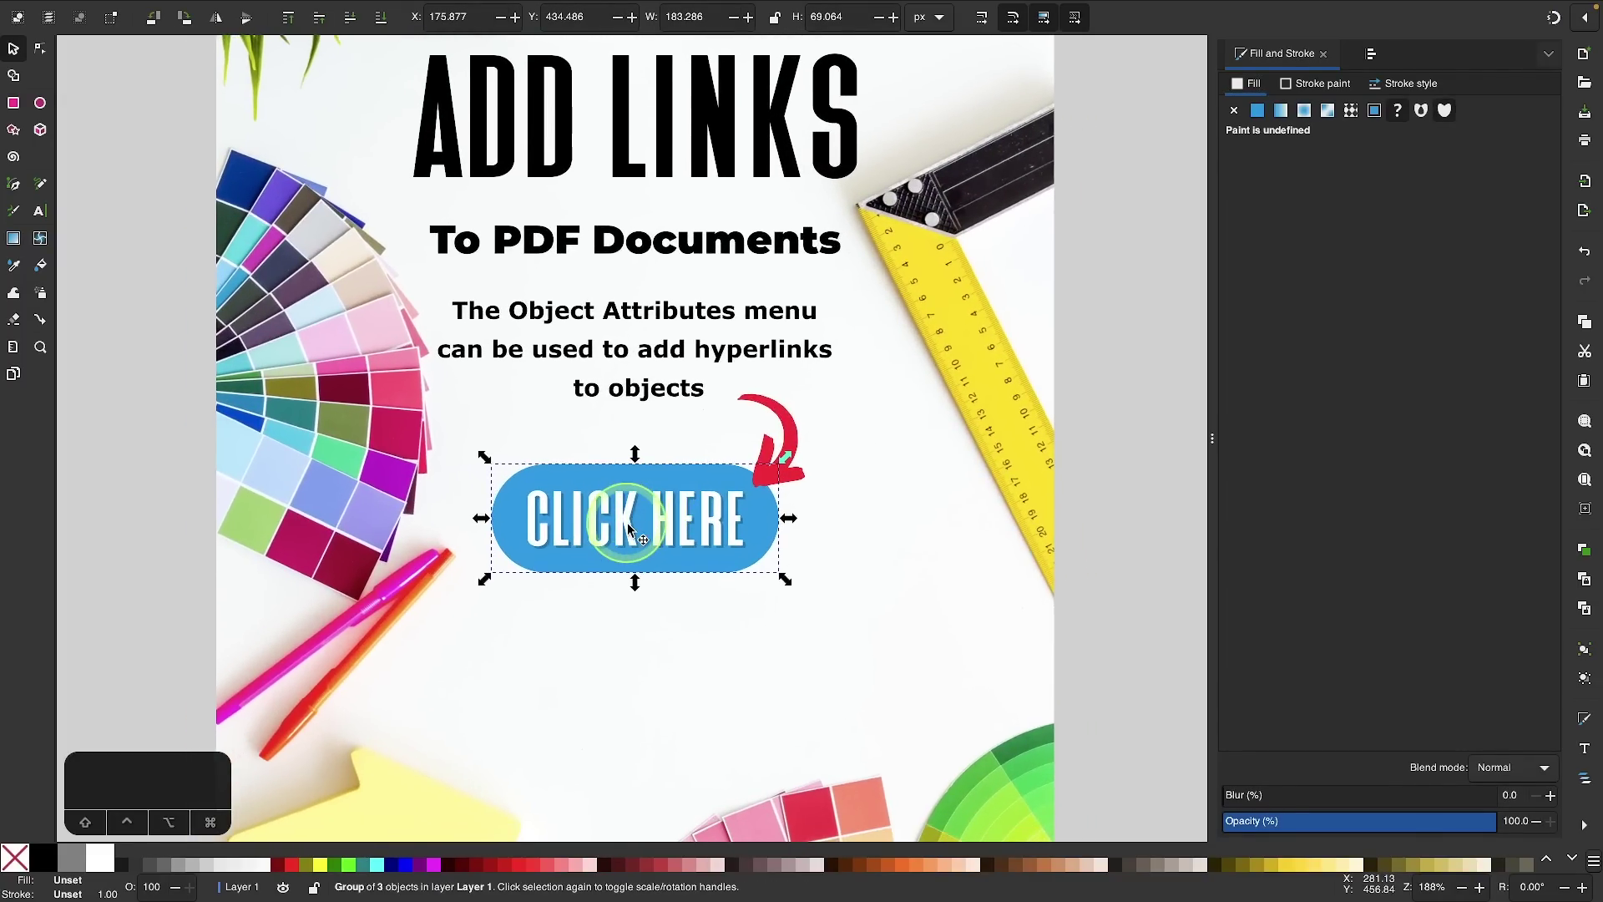
scroll(635, 534, up, 3)
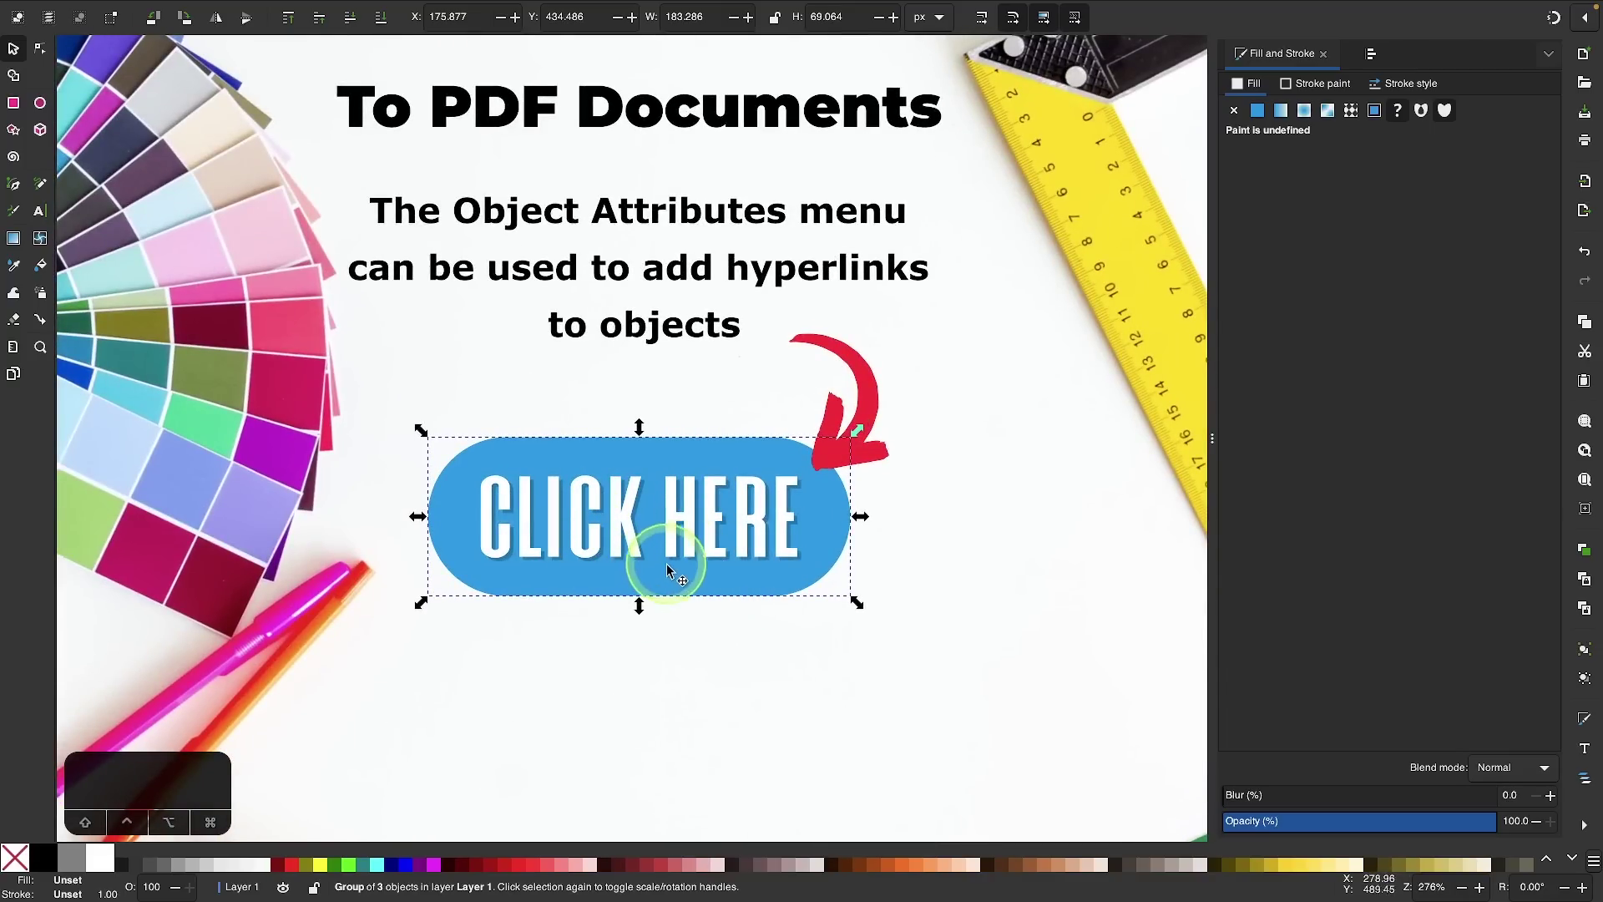
right_click(668, 564)
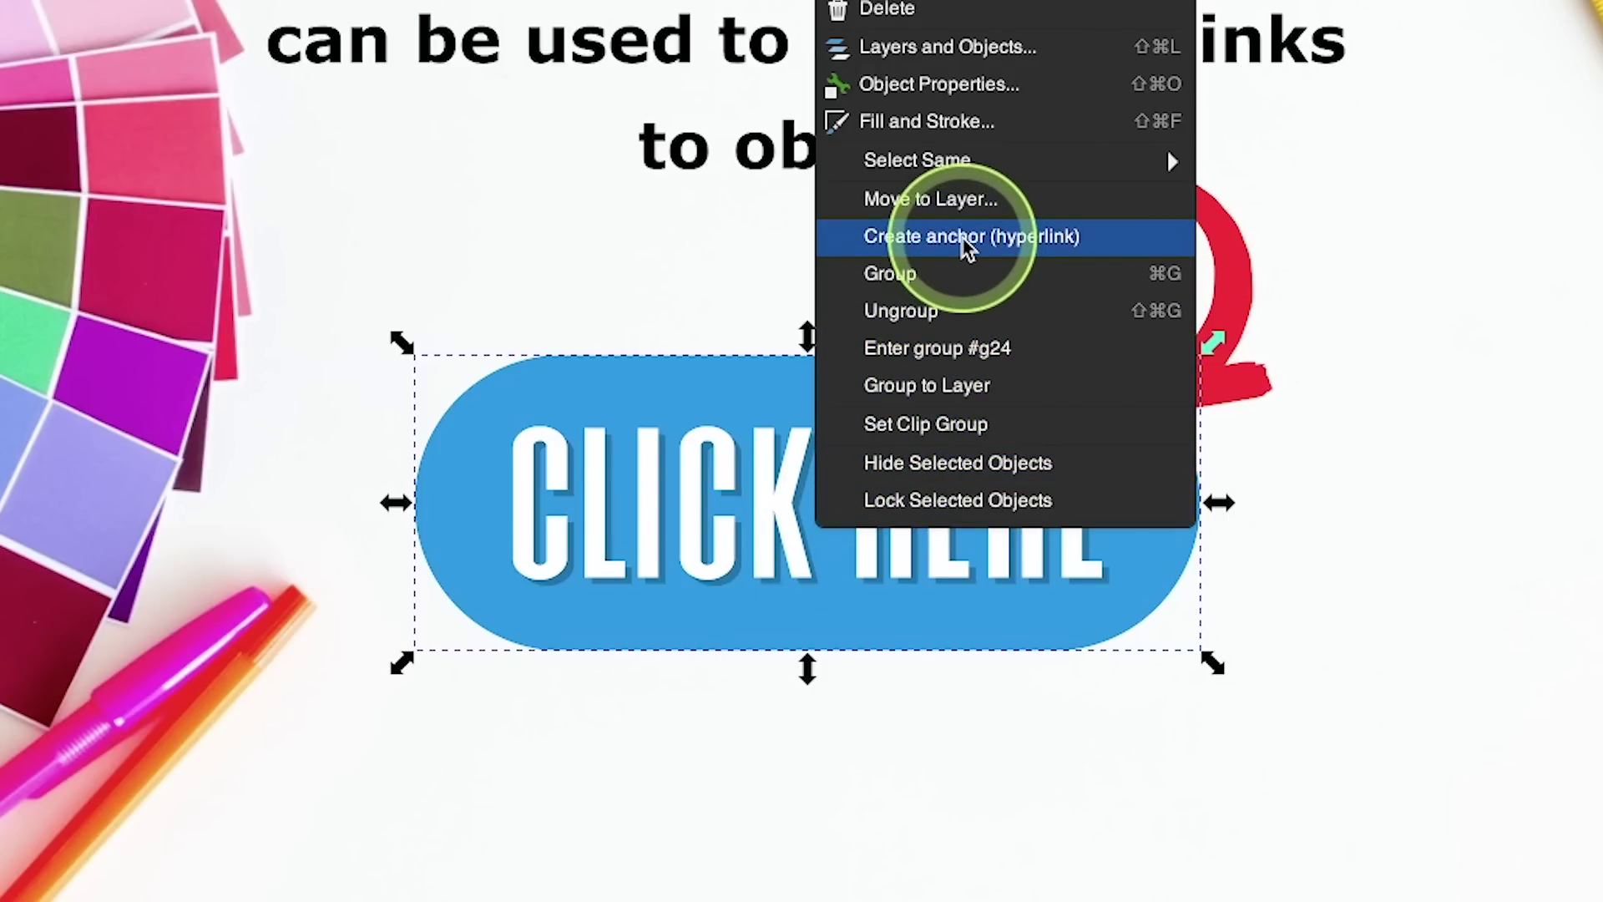
click(965, 242)
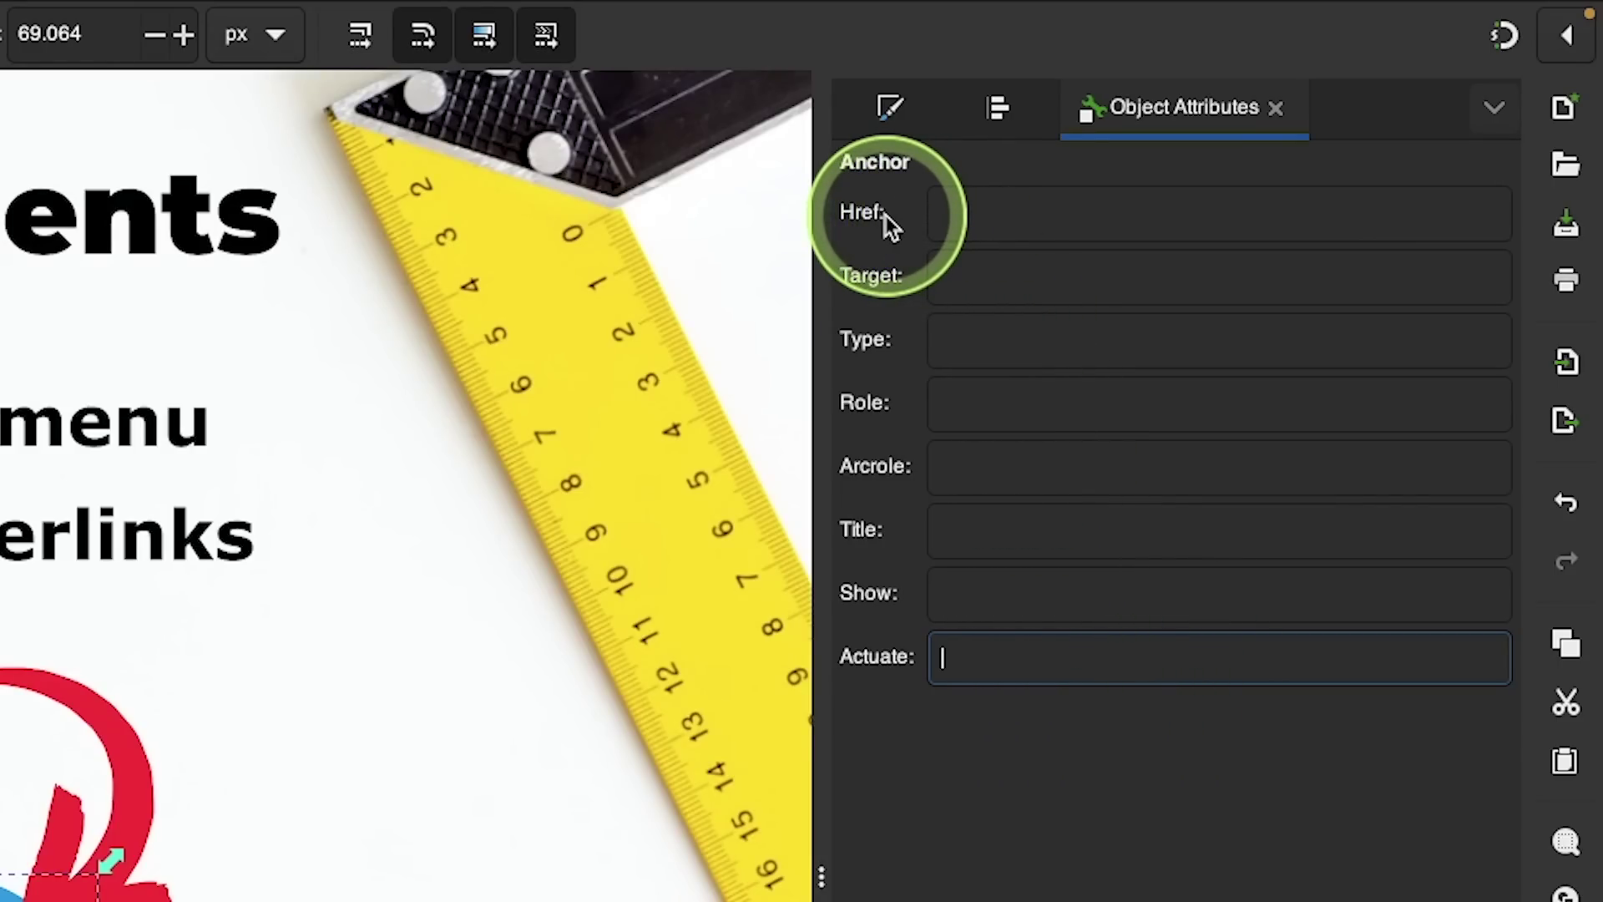
click(989, 214)
text(https://logosbynick.com/)
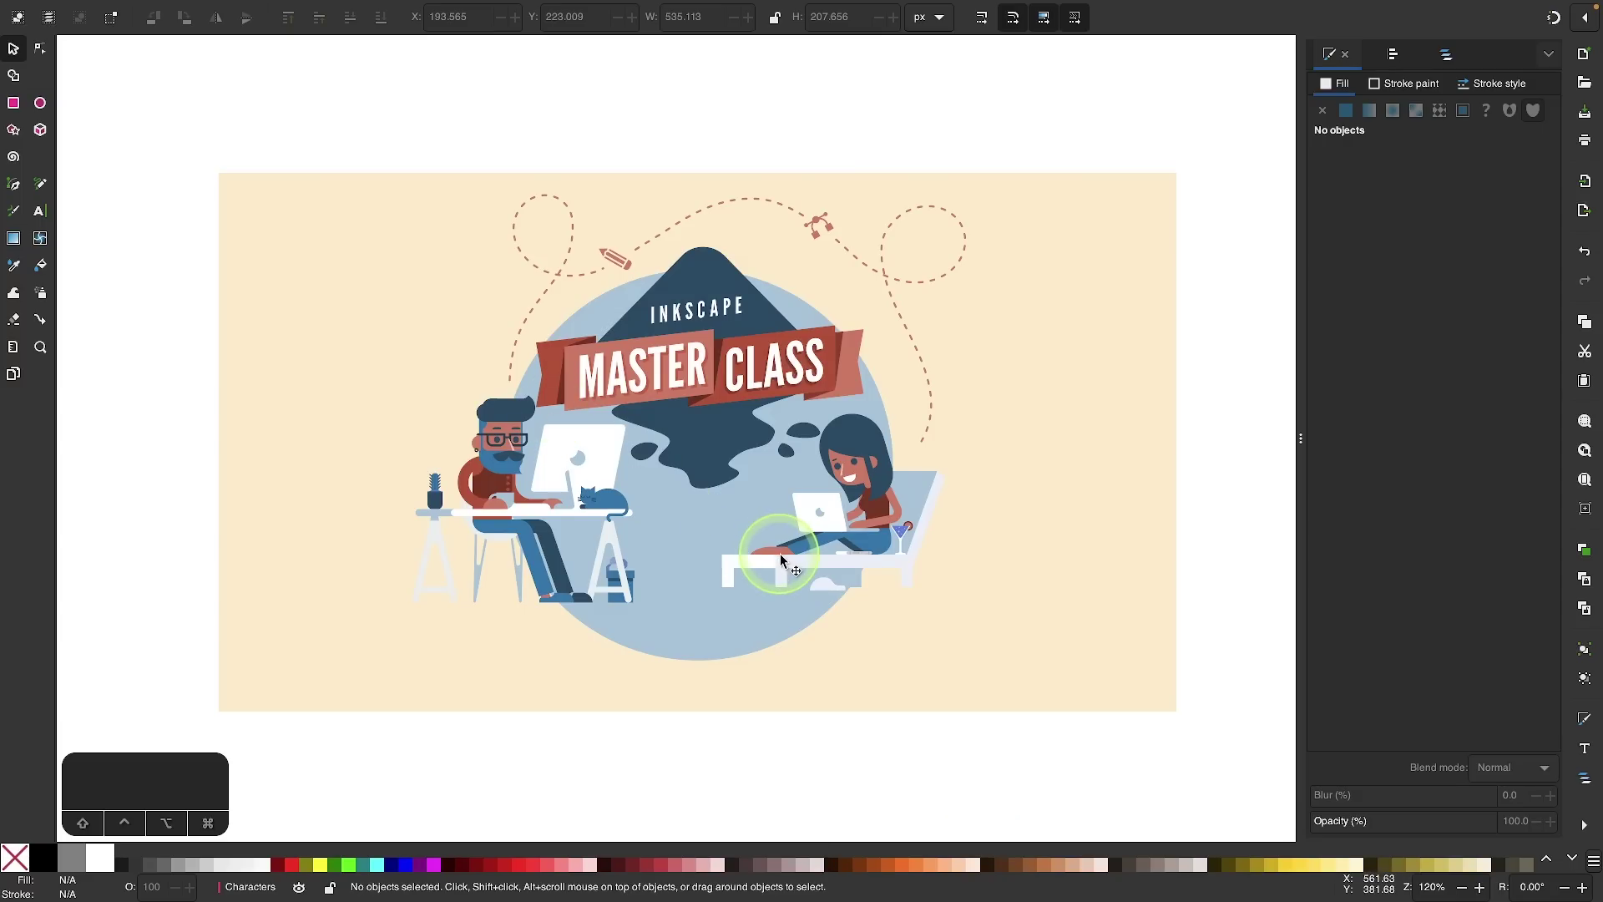
Select the 148-object group holding both characters in the Characters layer
scroll(780, 553, up, 2)
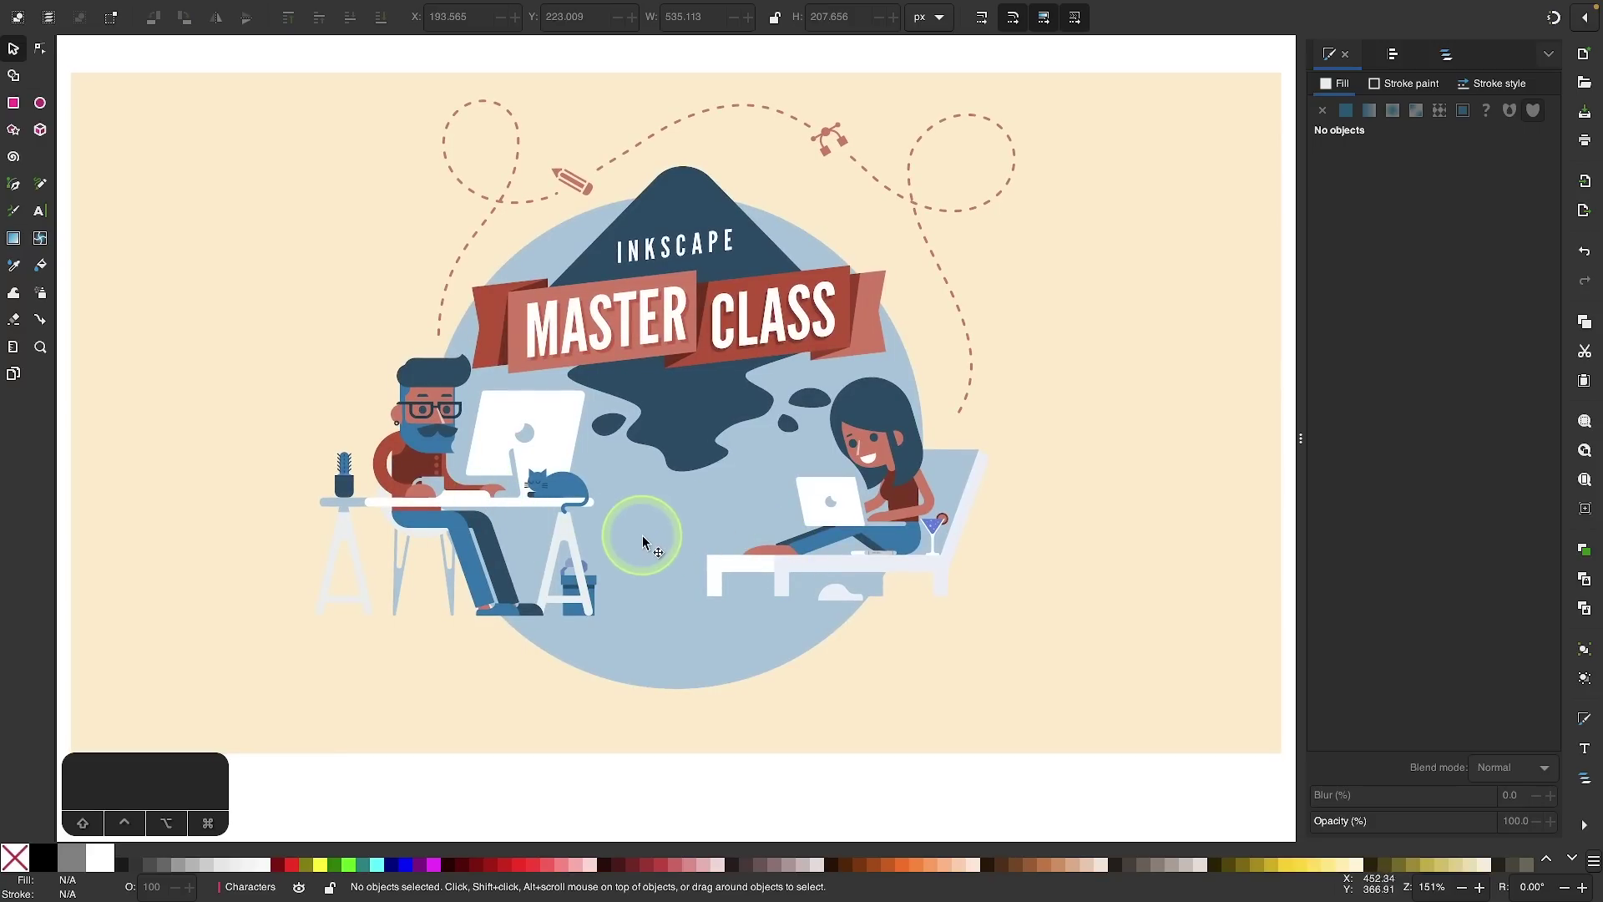
click(566, 502)
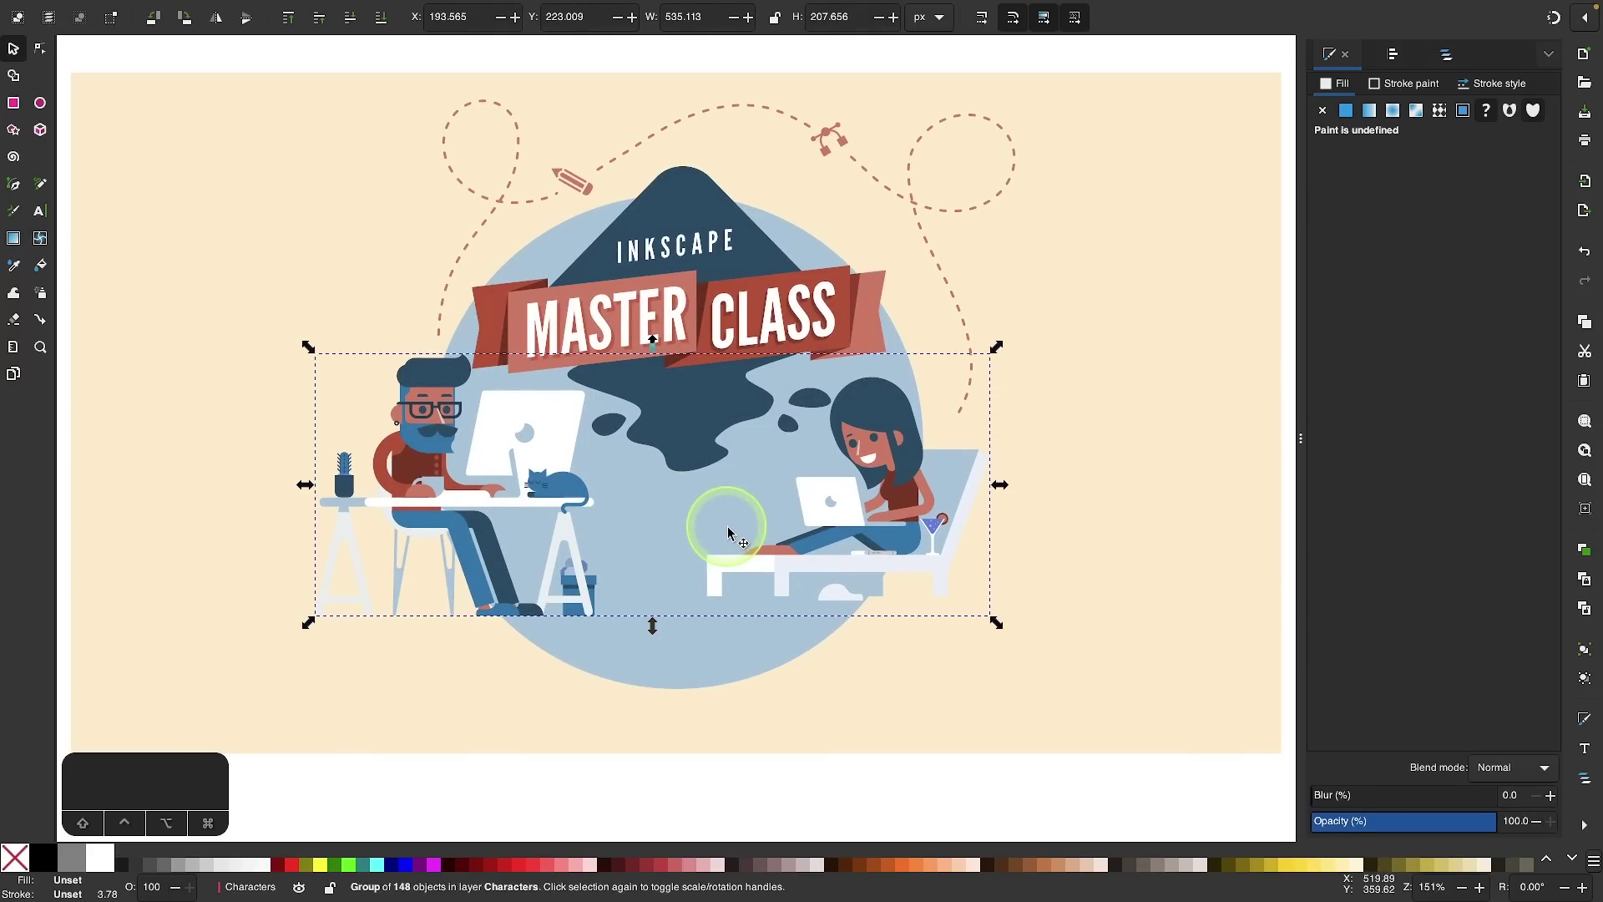
scroll(619, 482, up, 1)
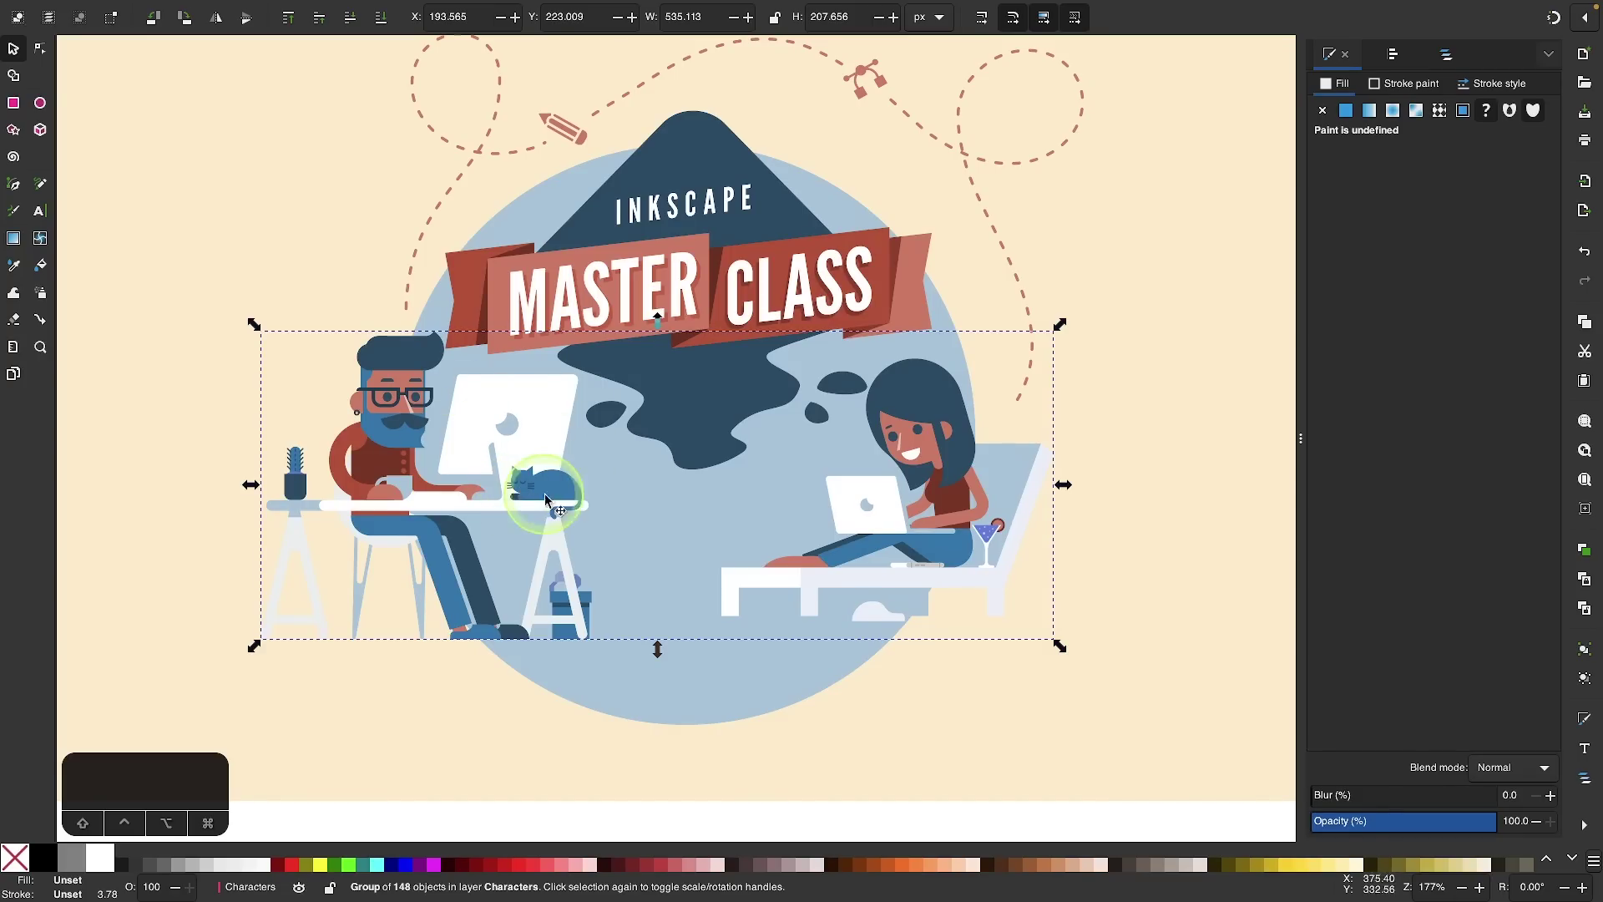
scroll(513, 480, up, 1)
Enter the Characters group and rotate the cat's tail slightly clockwise
right_click(535, 419)
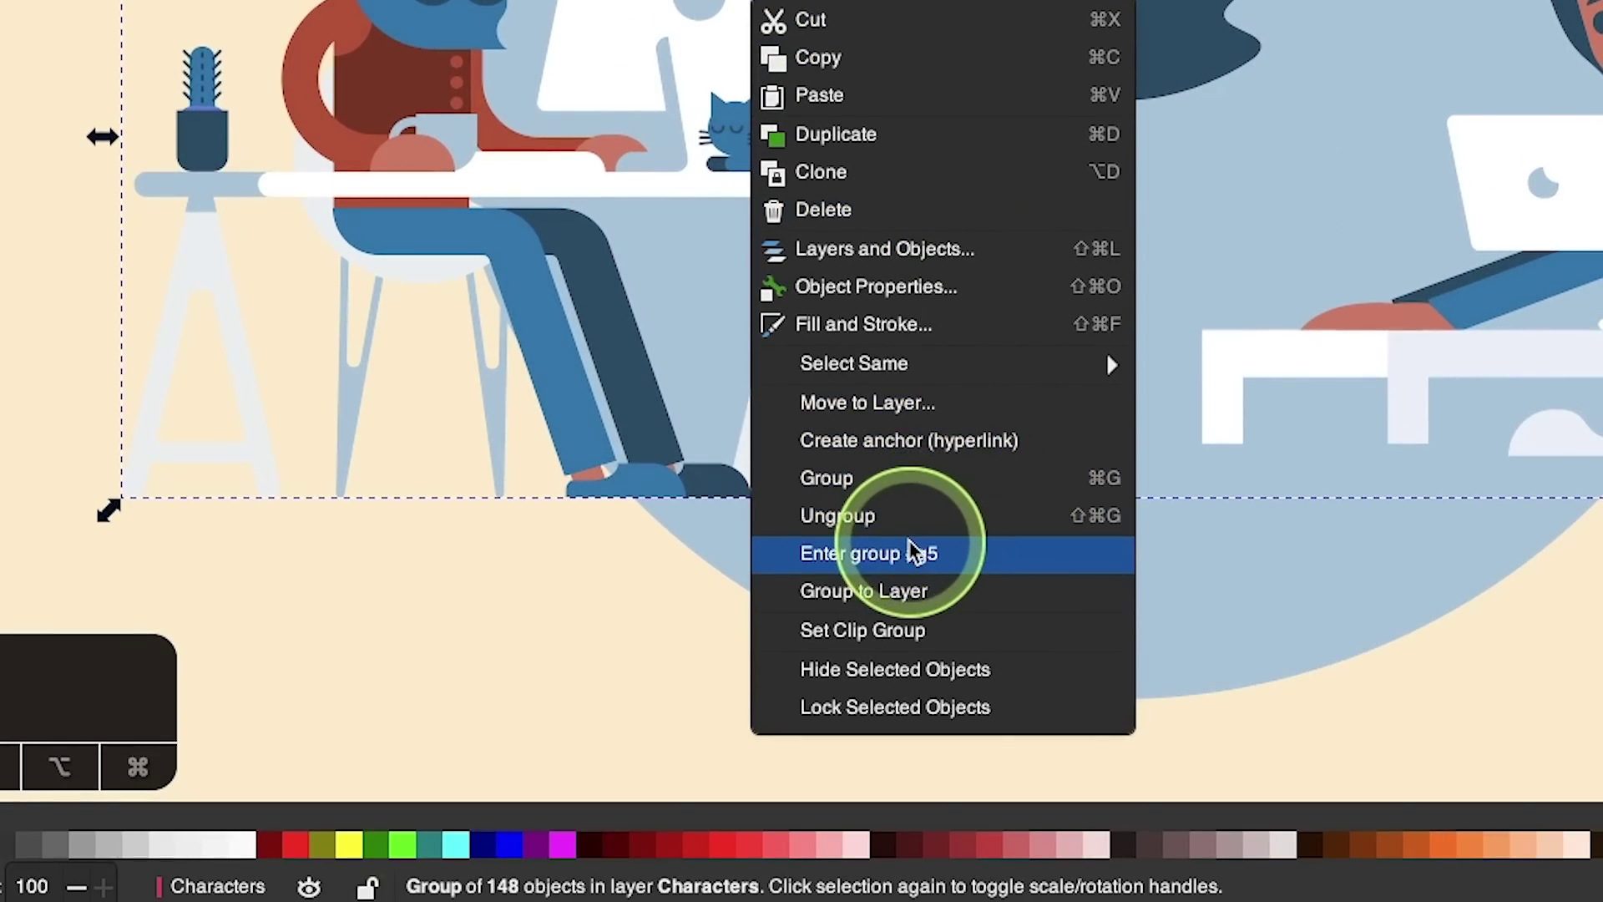
click(914, 553)
scroll(569, 537, up, 3)
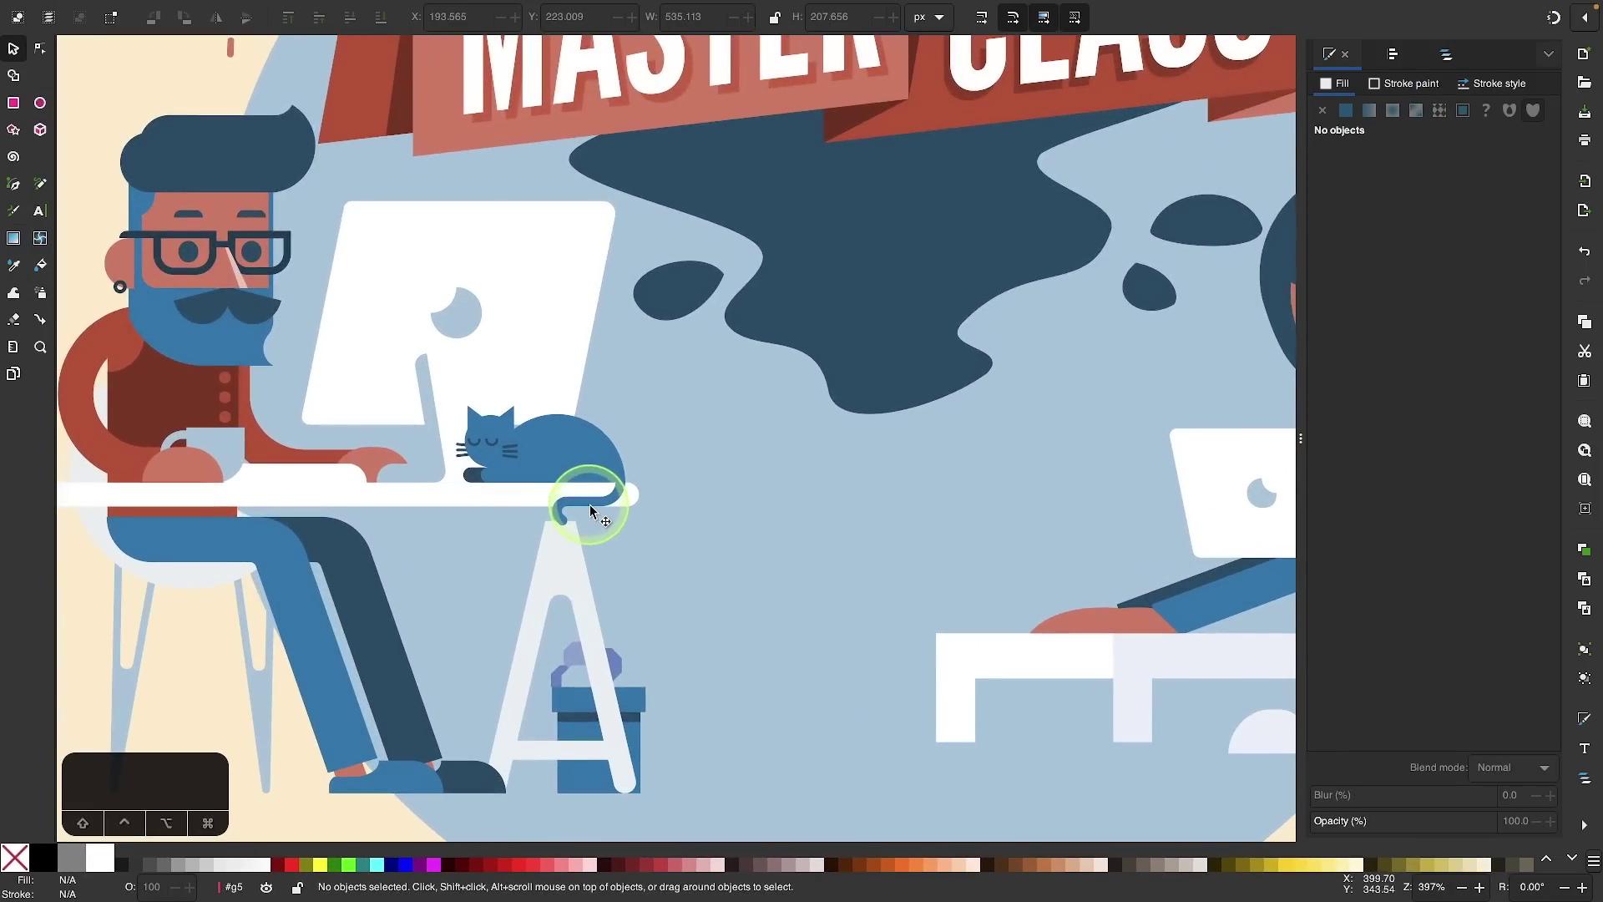
click(590, 504)
click(591, 500)
mouse_move(624, 482)
mouse_down()
mouse_move(630, 462)
mouse_move(612, 459)
mouse_move(624, 491)
mouse_up()
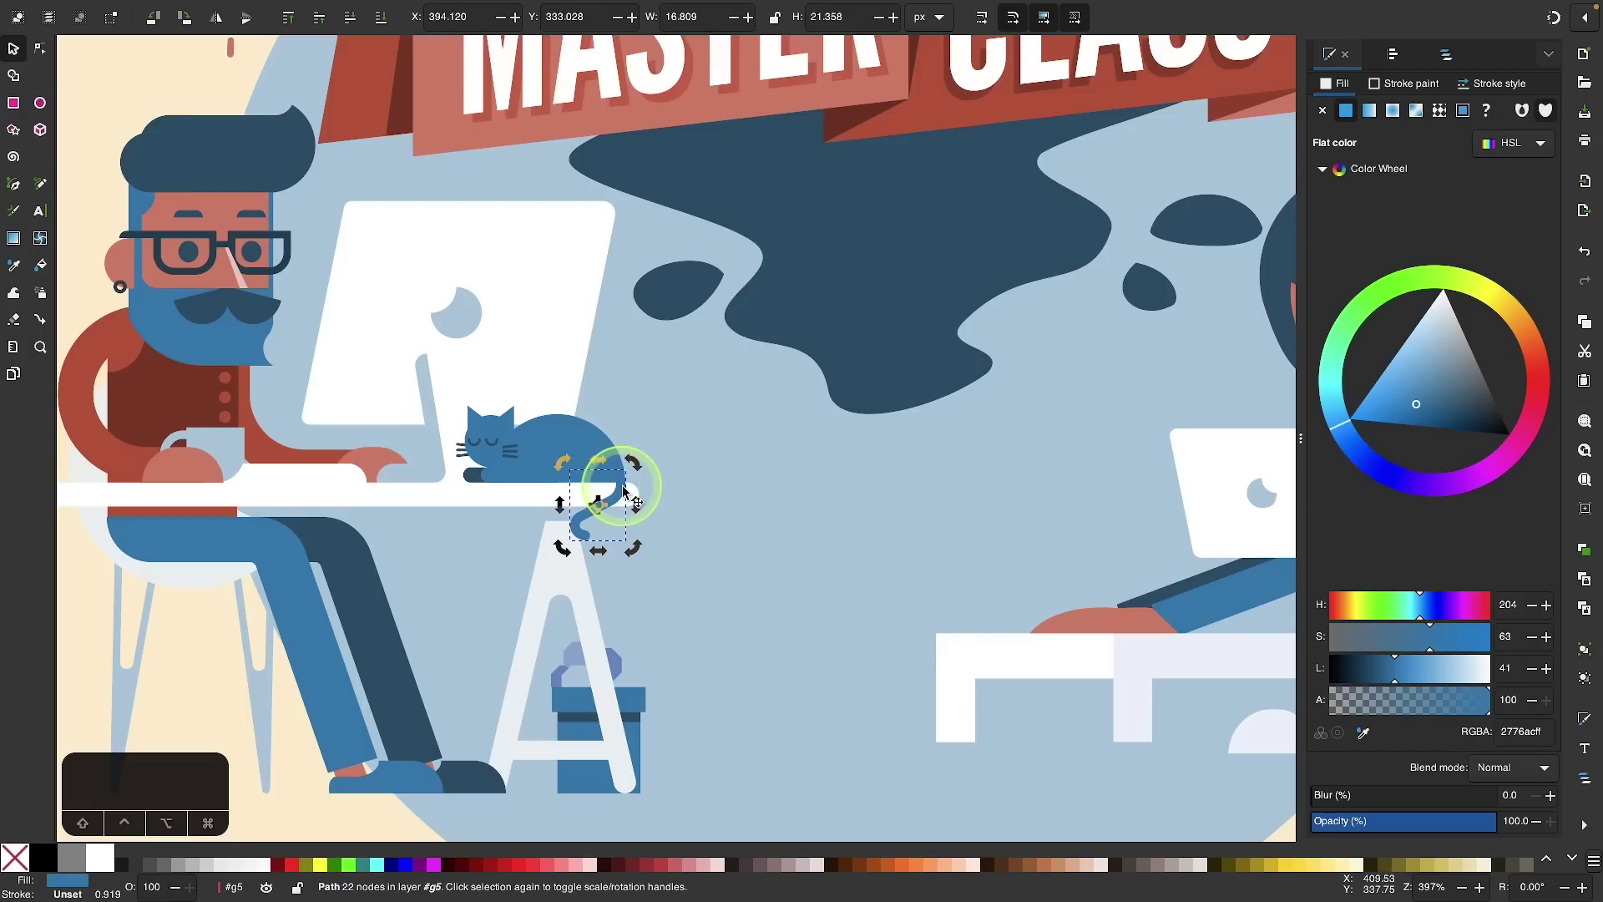
Exit the cat group back to Characters, zoom to the whole page and deselect
right_click(529, 443)
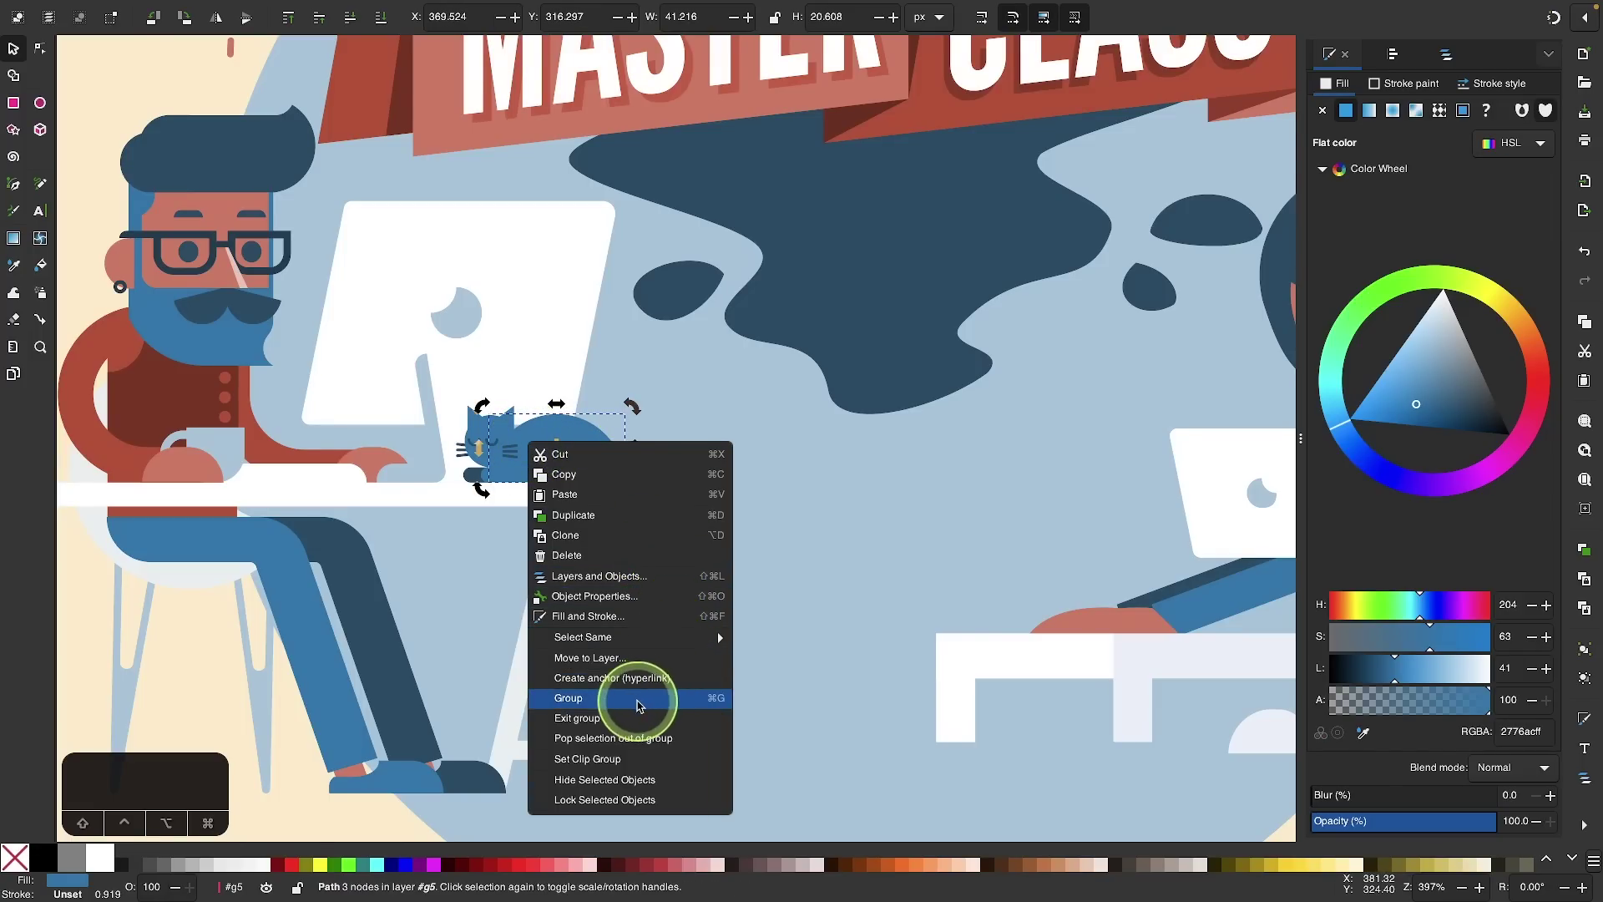
click(621, 716)
key(5)
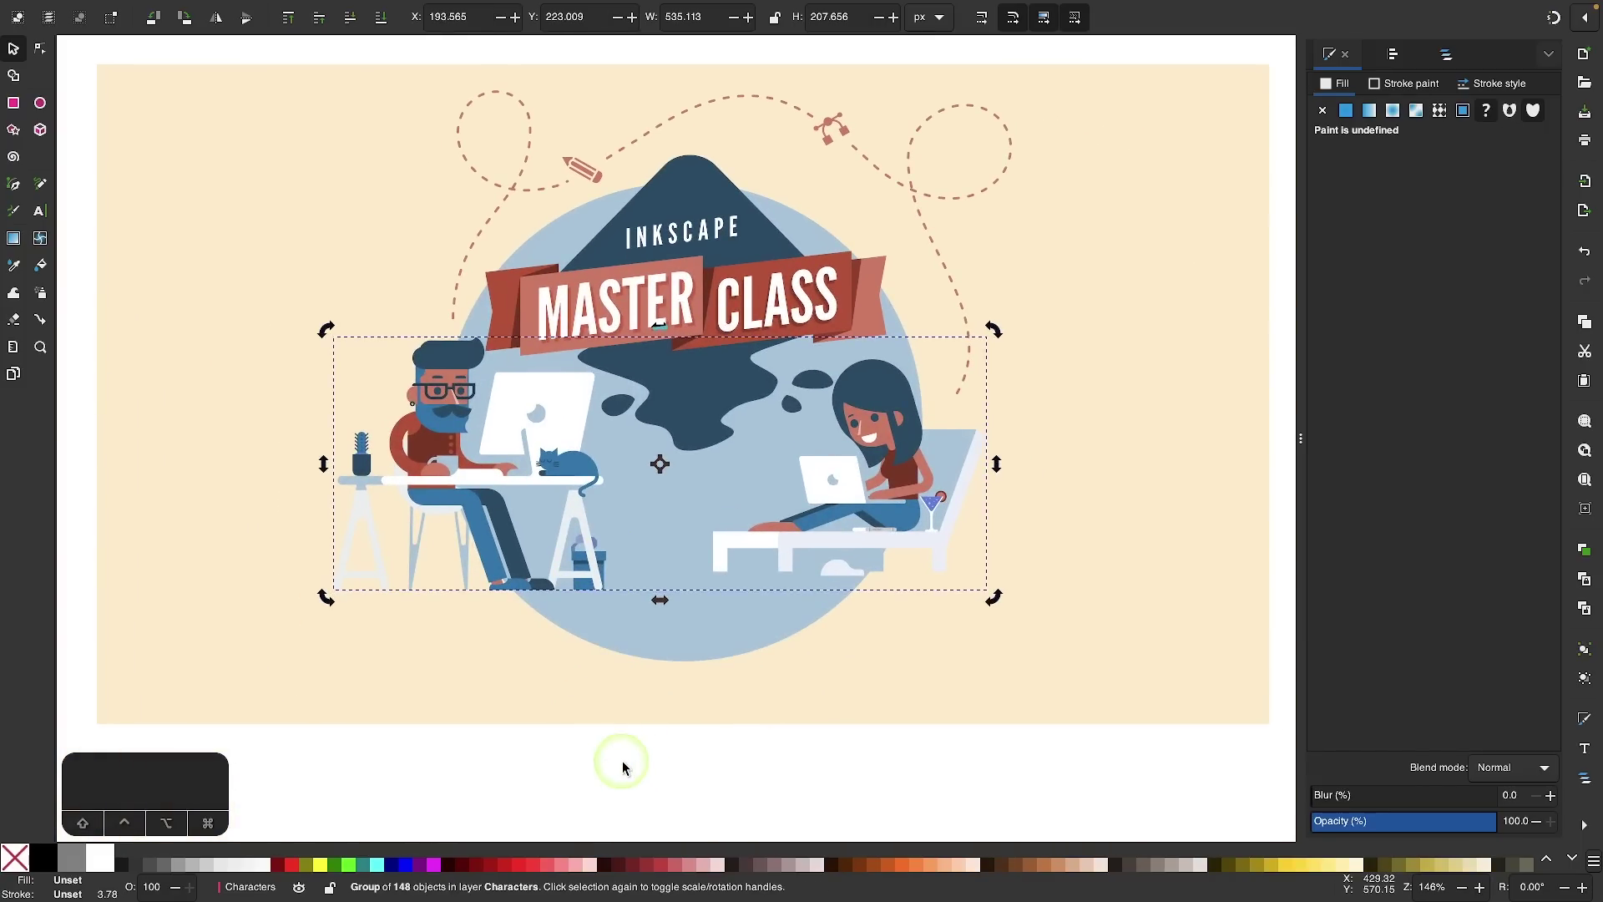
click(622, 763)
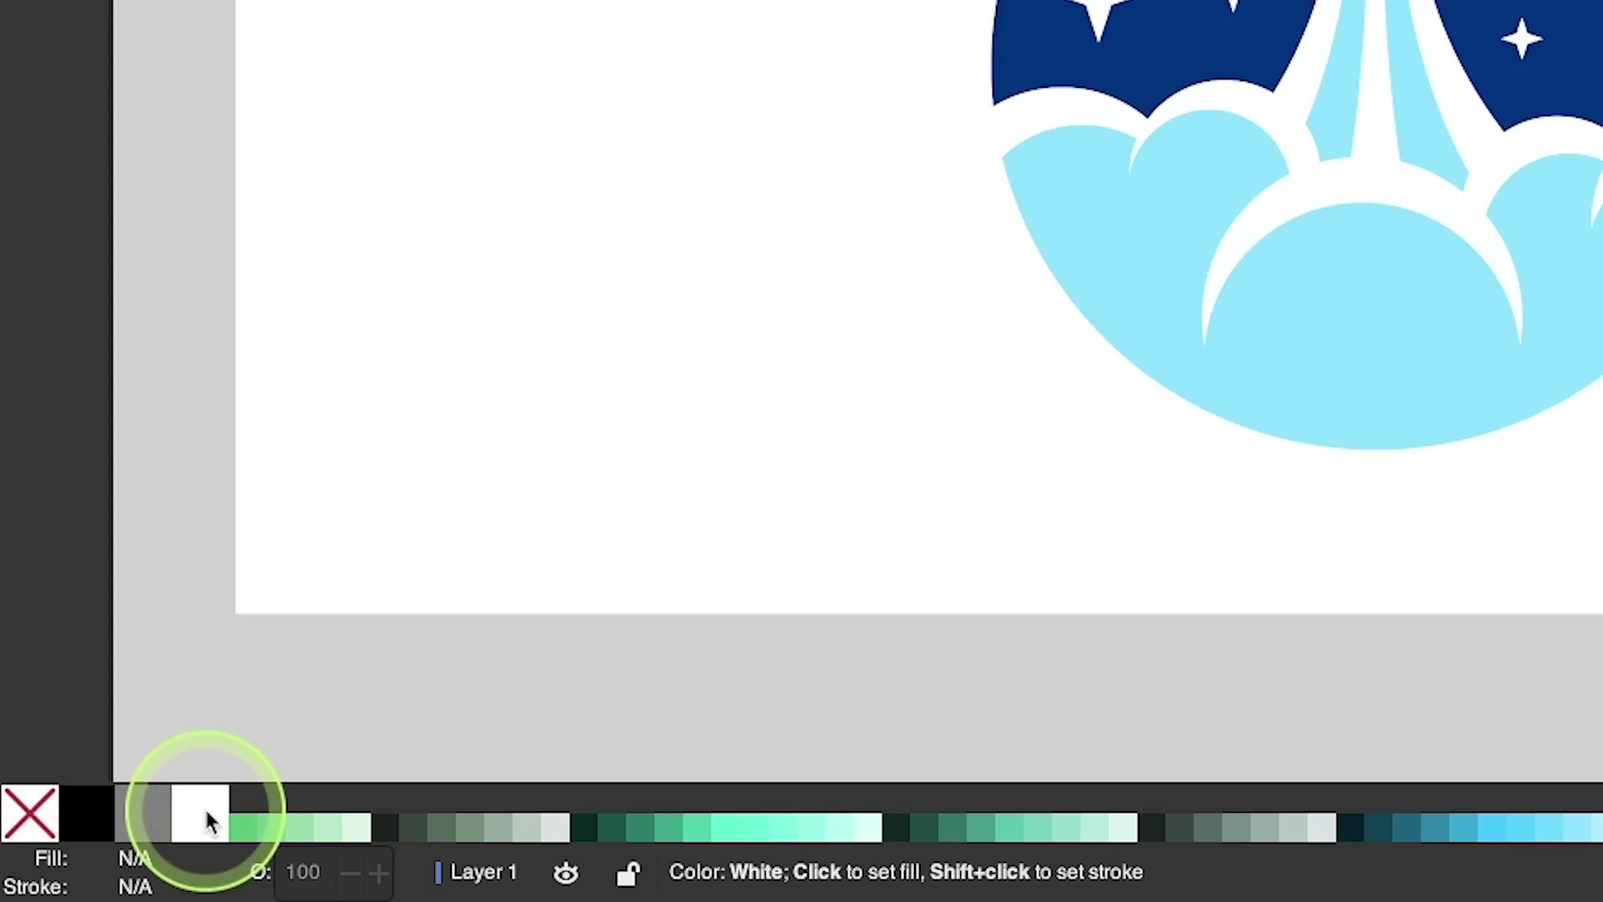
Unpin the gray palette colour and pin the rocket's light blue colour
right_click(158, 827)
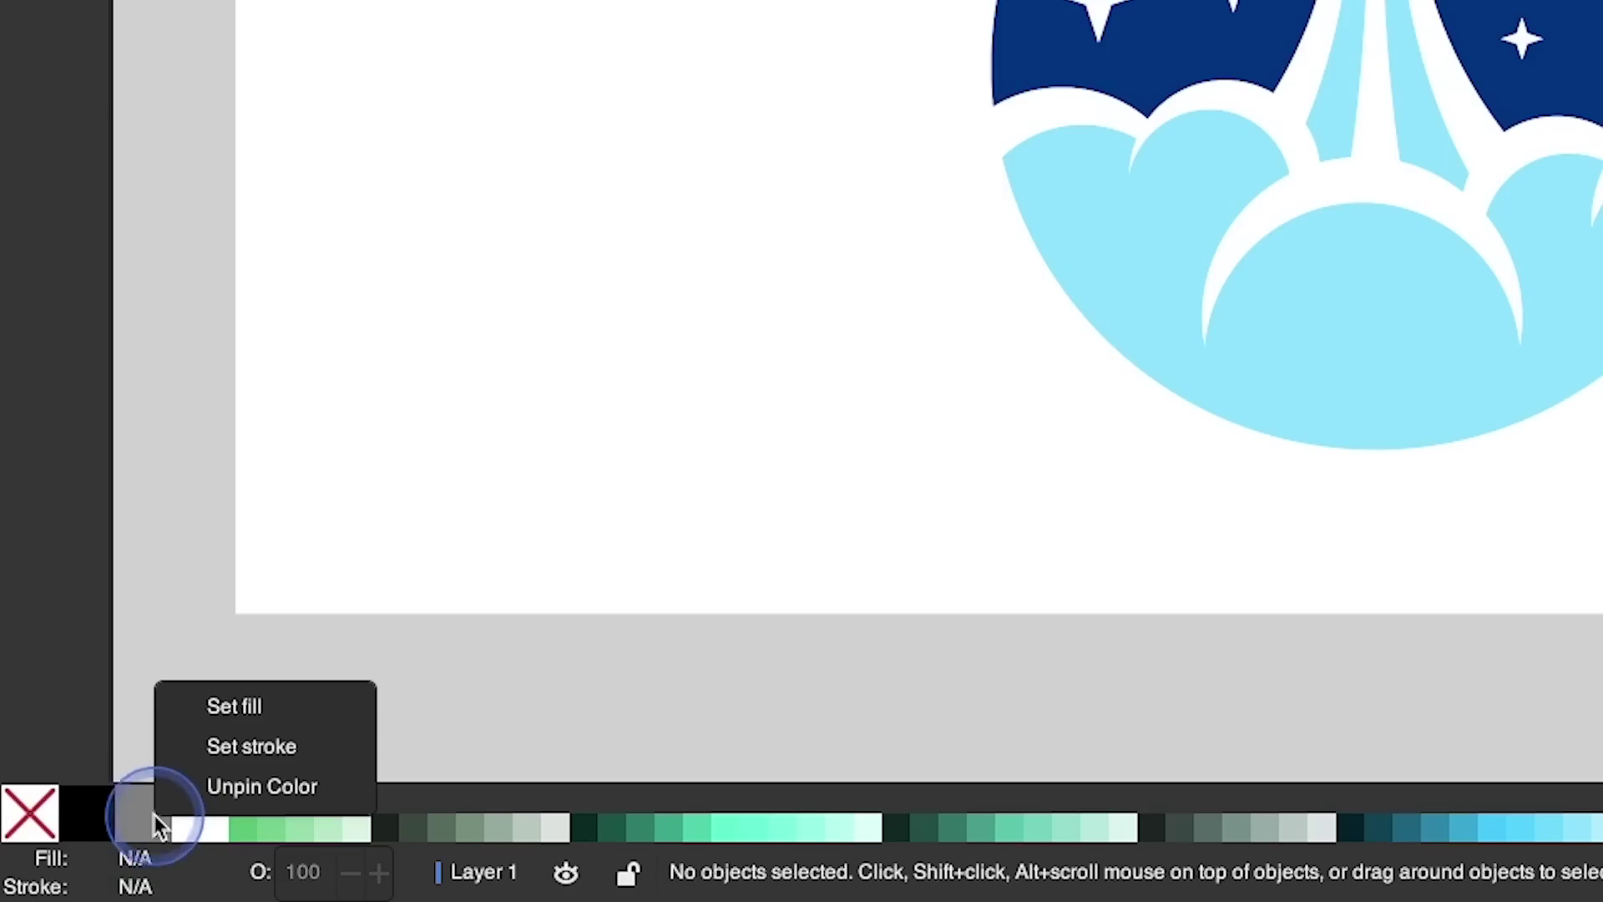
click(210, 785)
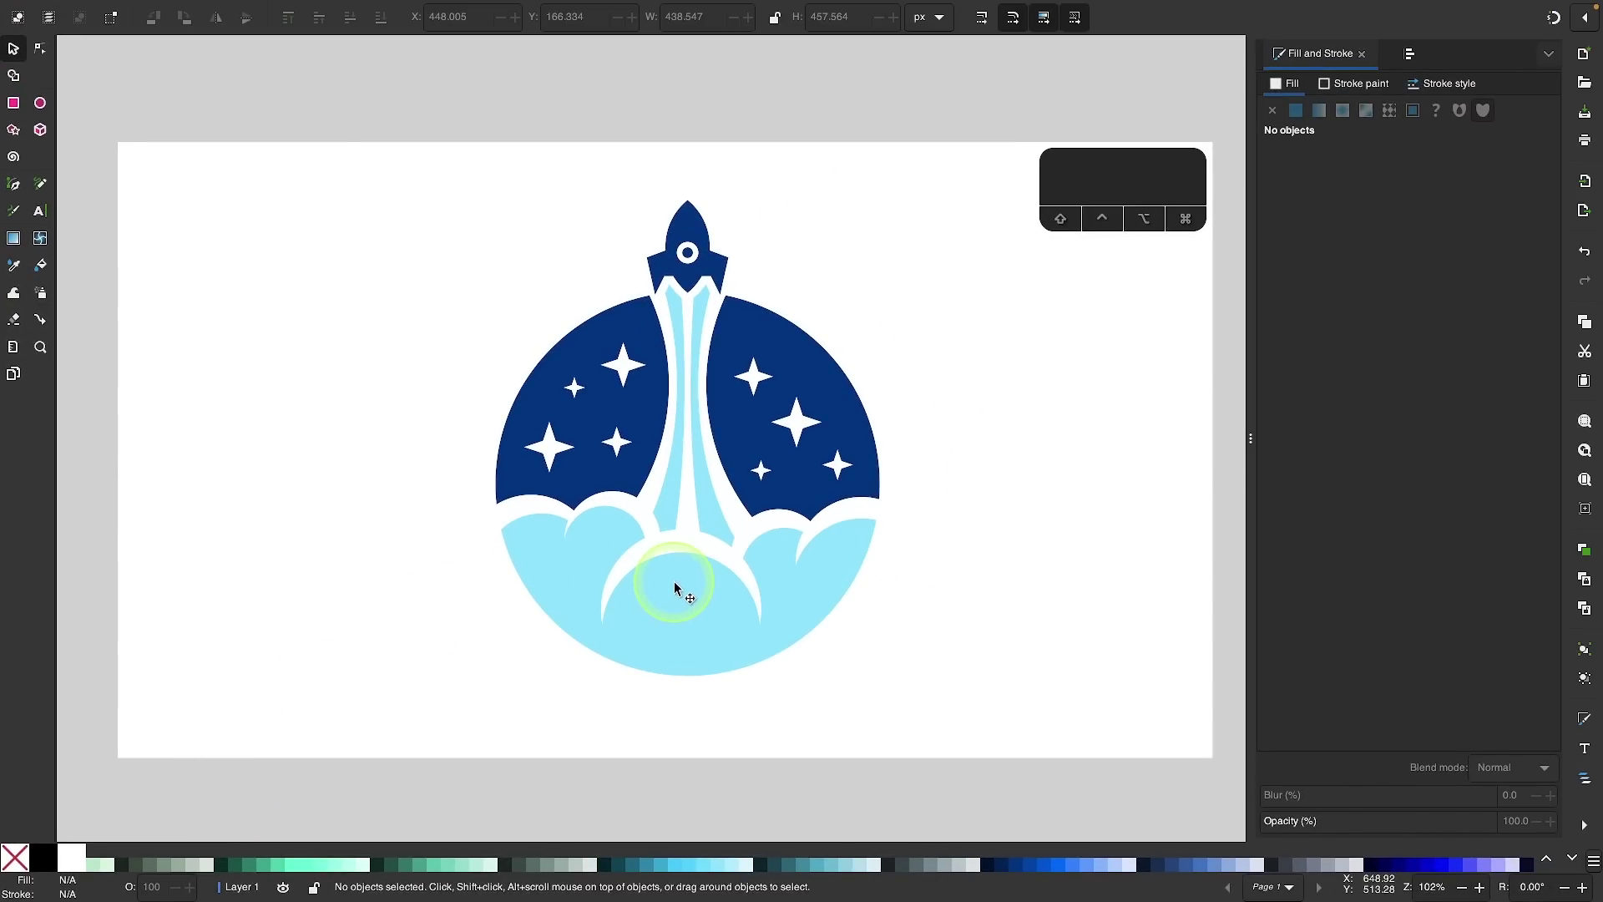
click(674, 583)
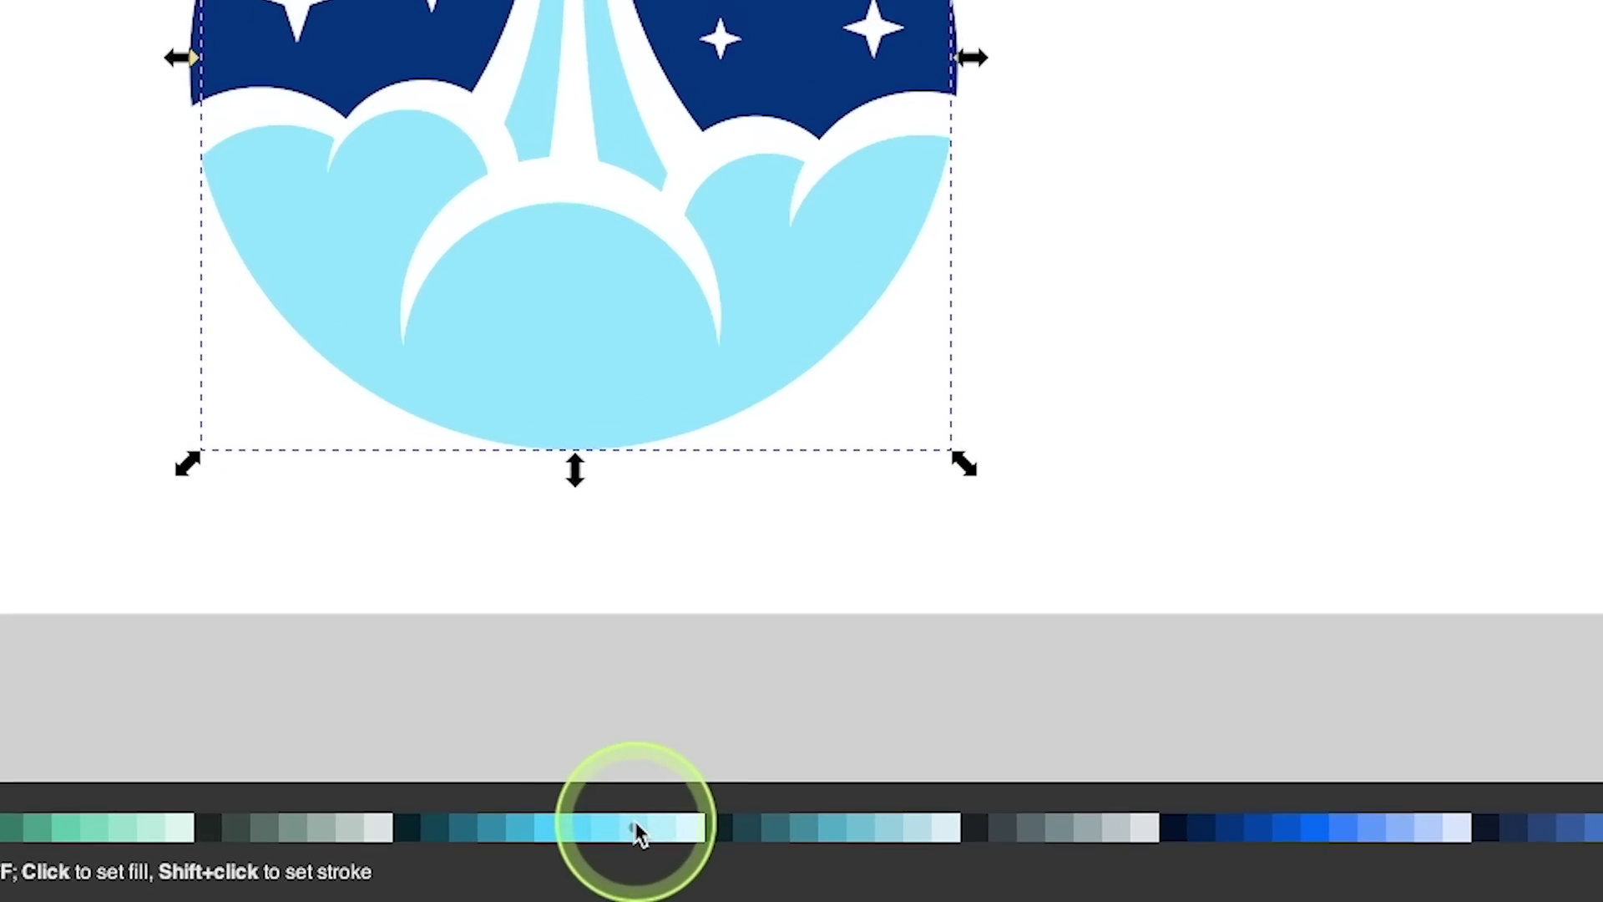
right_click(723, 866)
click(720, 793)
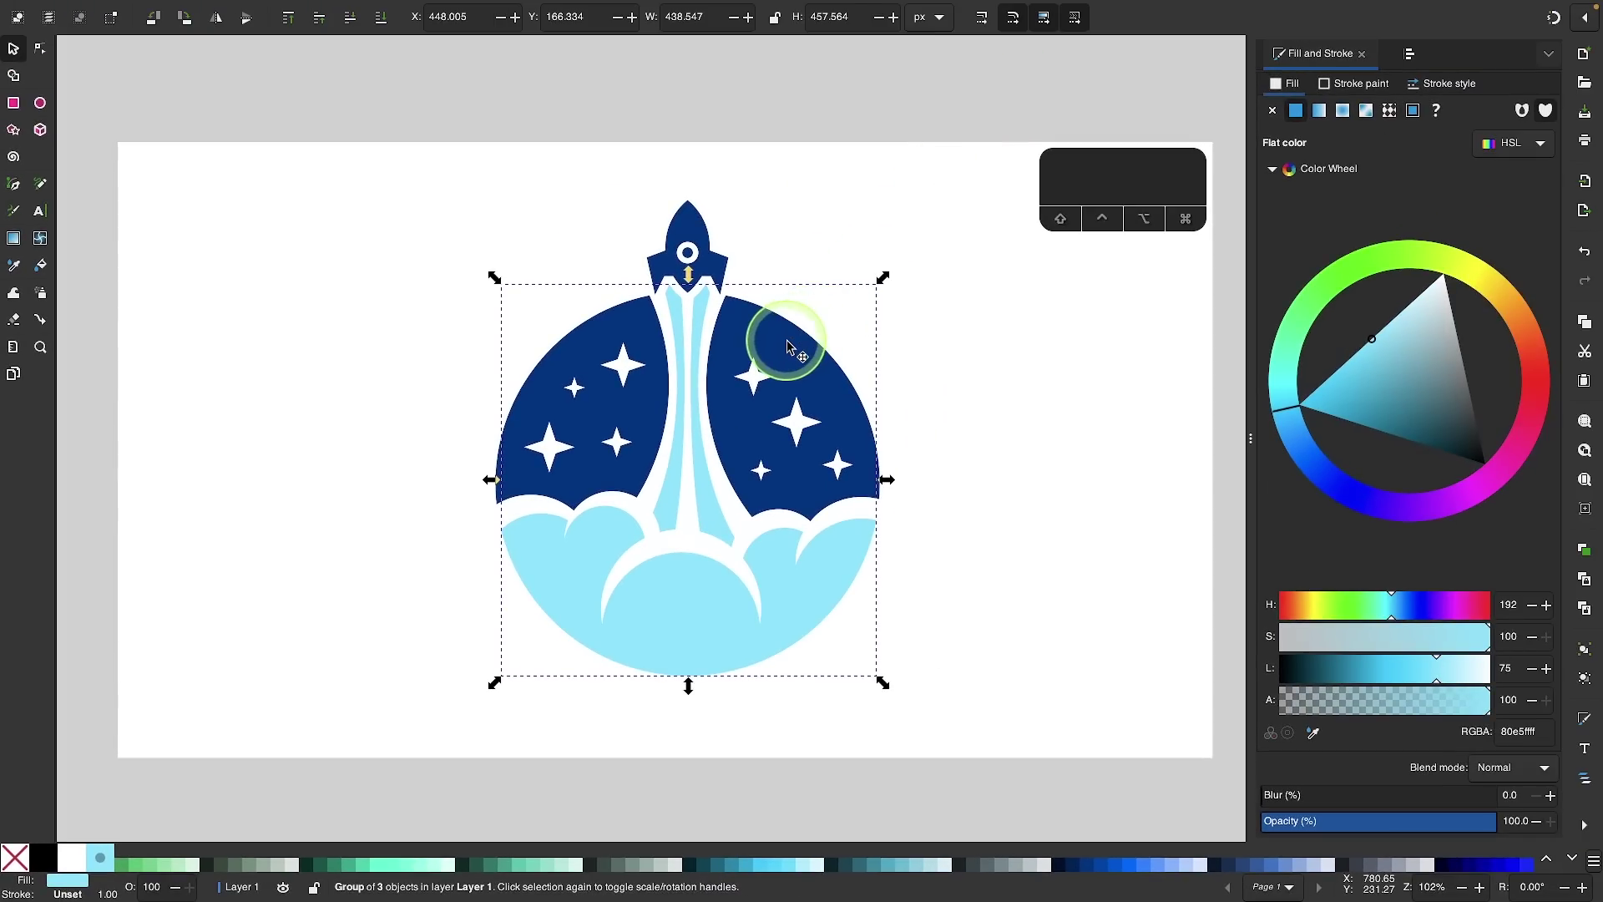
Pin the rocket's dark blue 003380 colour to the palette and clear the selection
click(789, 346)
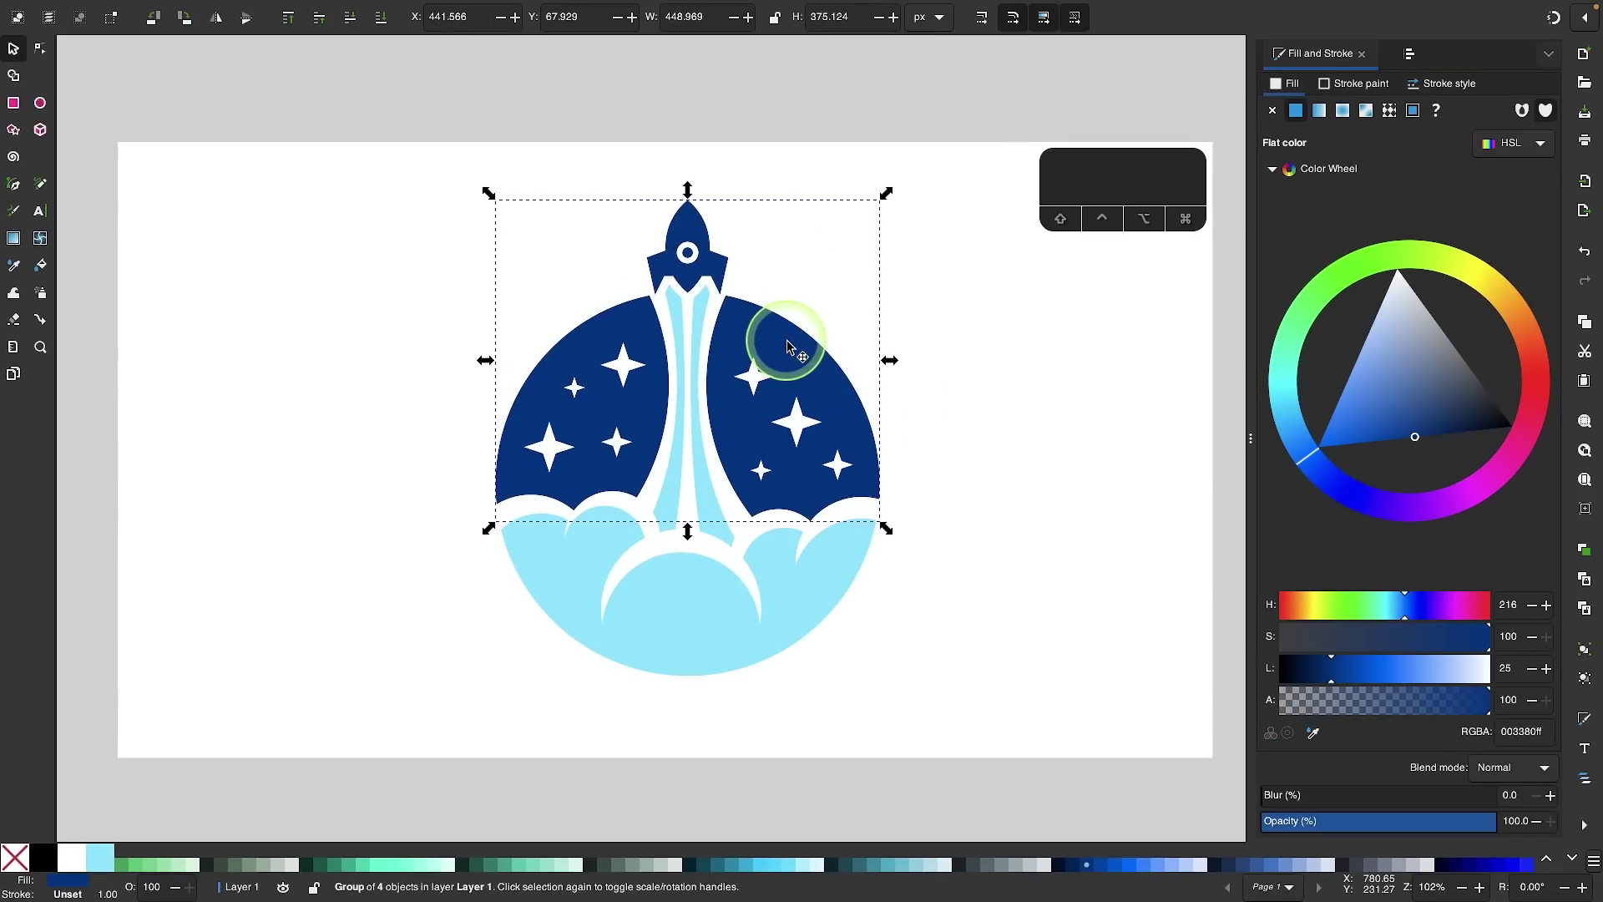
right_click(1087, 871)
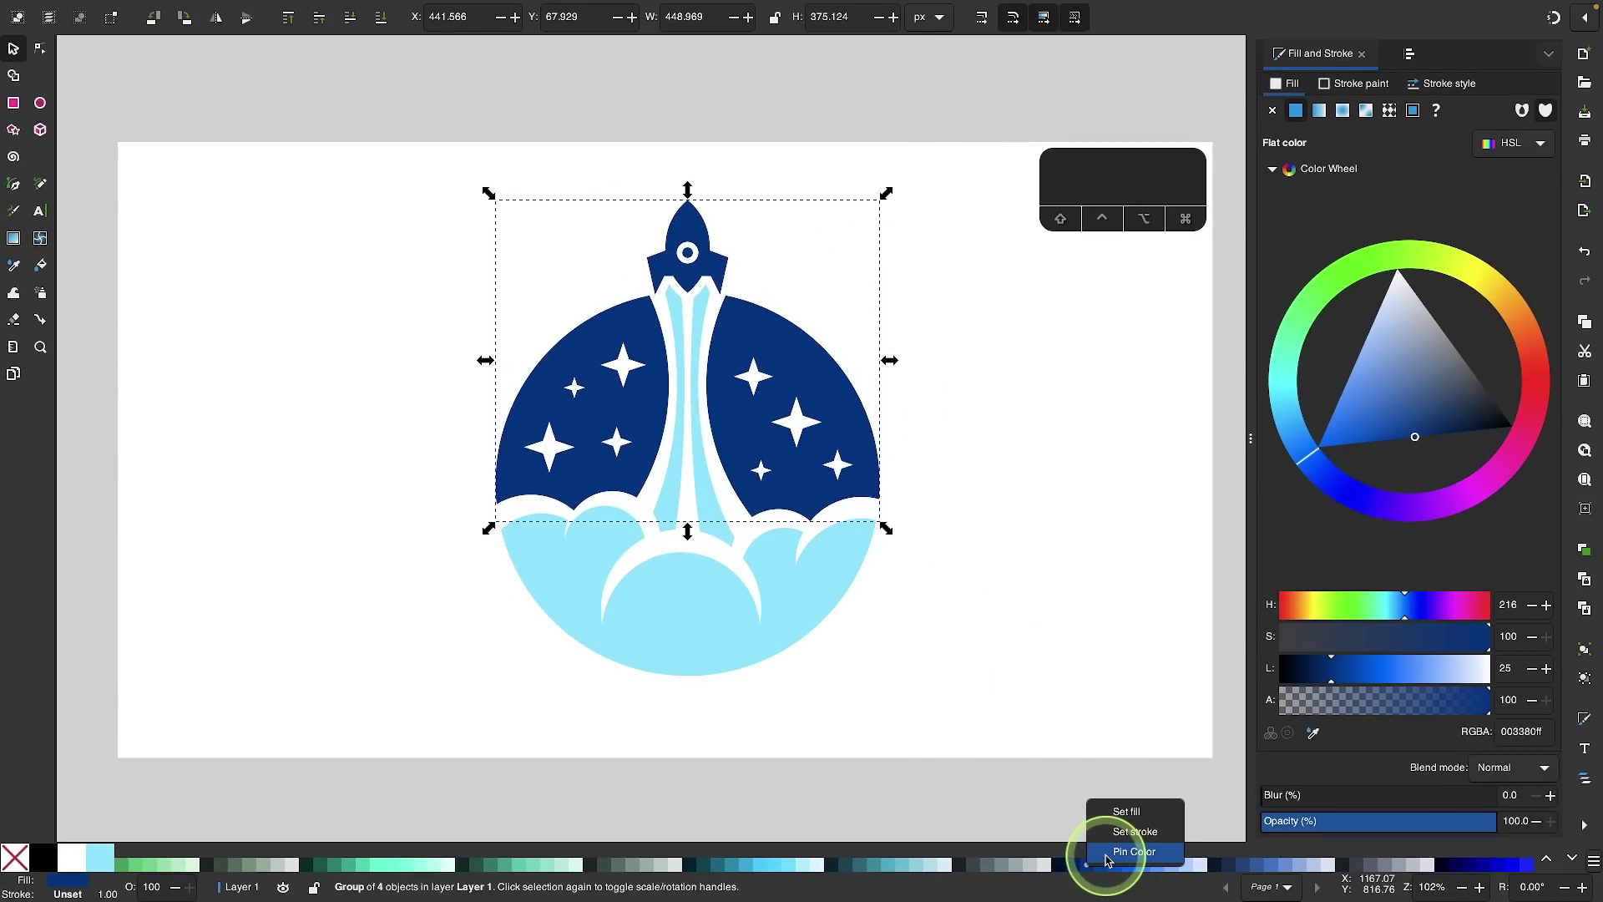
click(1106, 860)
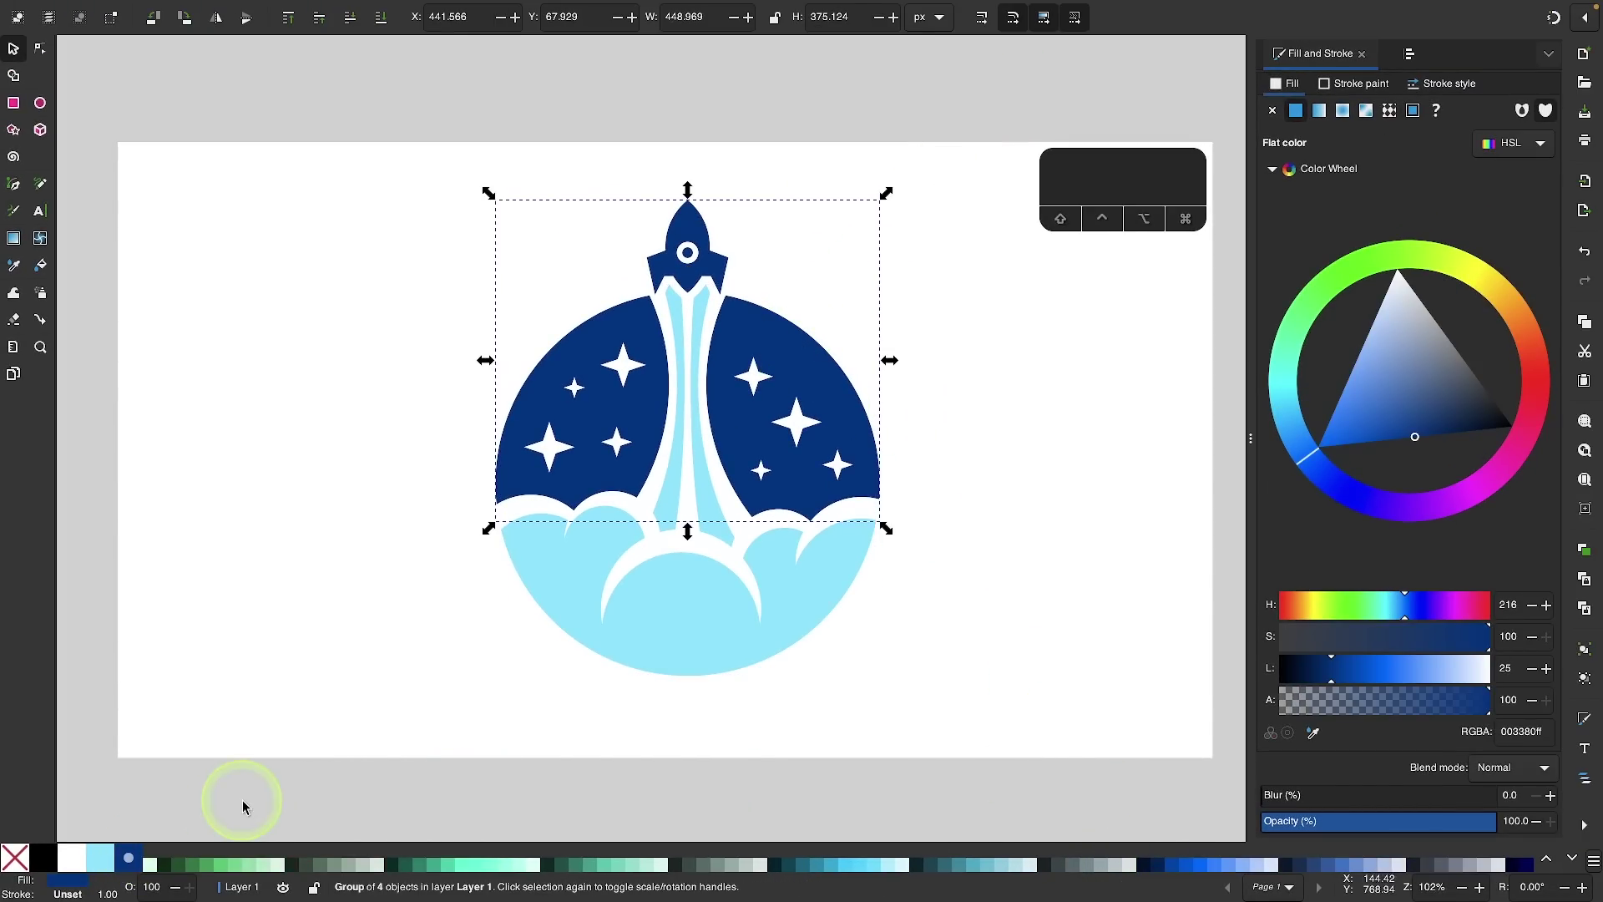
click(333, 543)
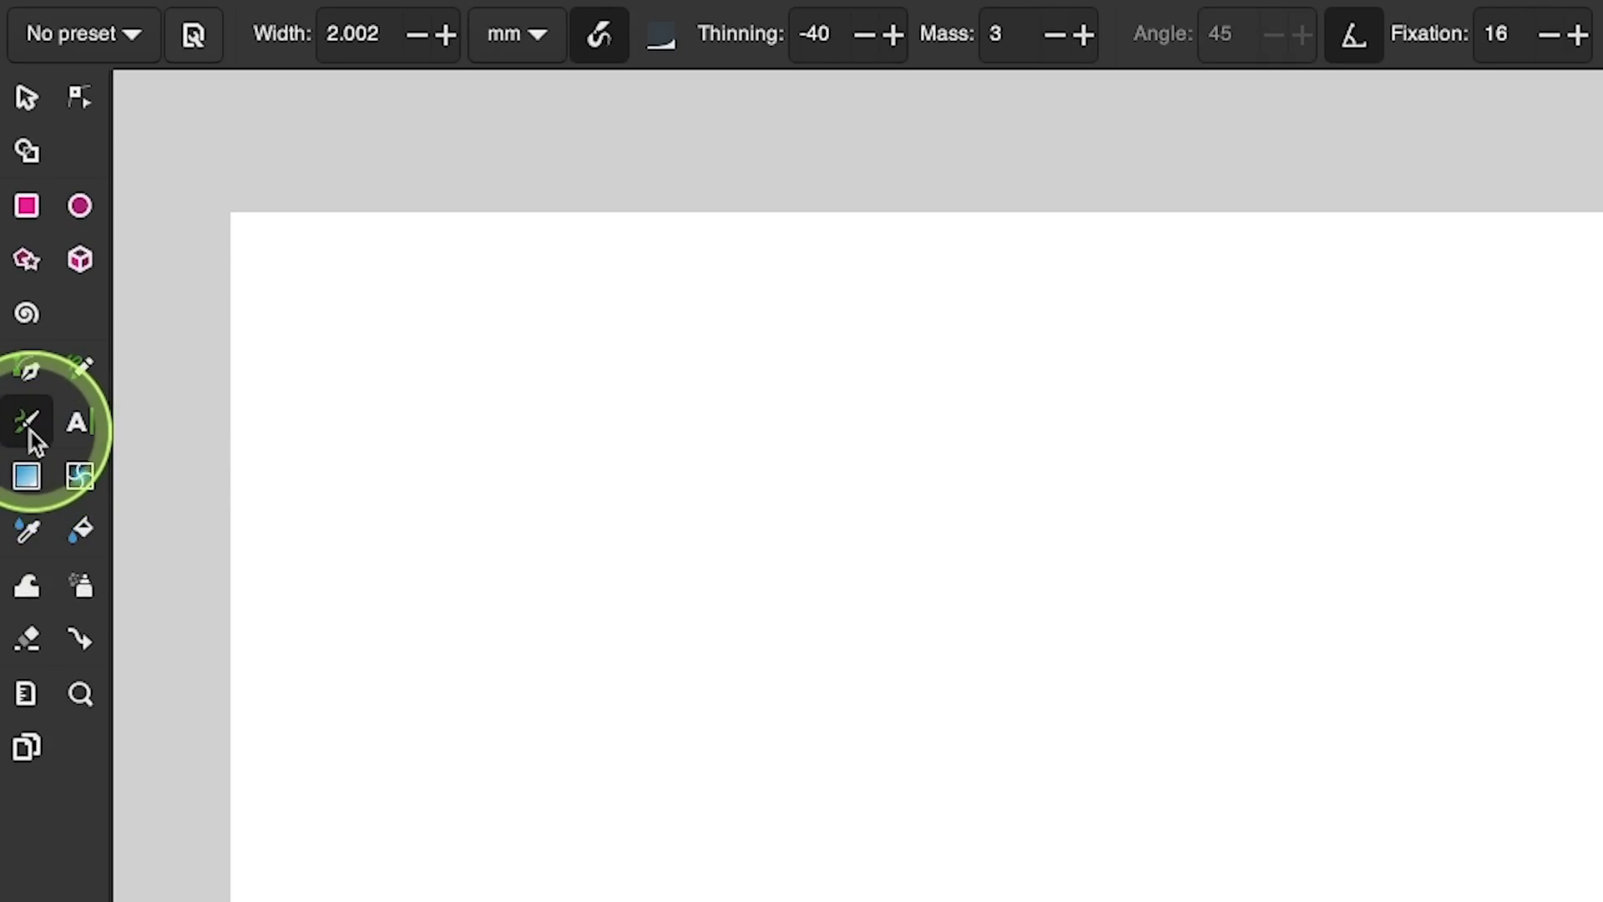
With the Calligraphy tool, draw a sweeping stroke and a looping script f with a crossbar
click(31, 431)
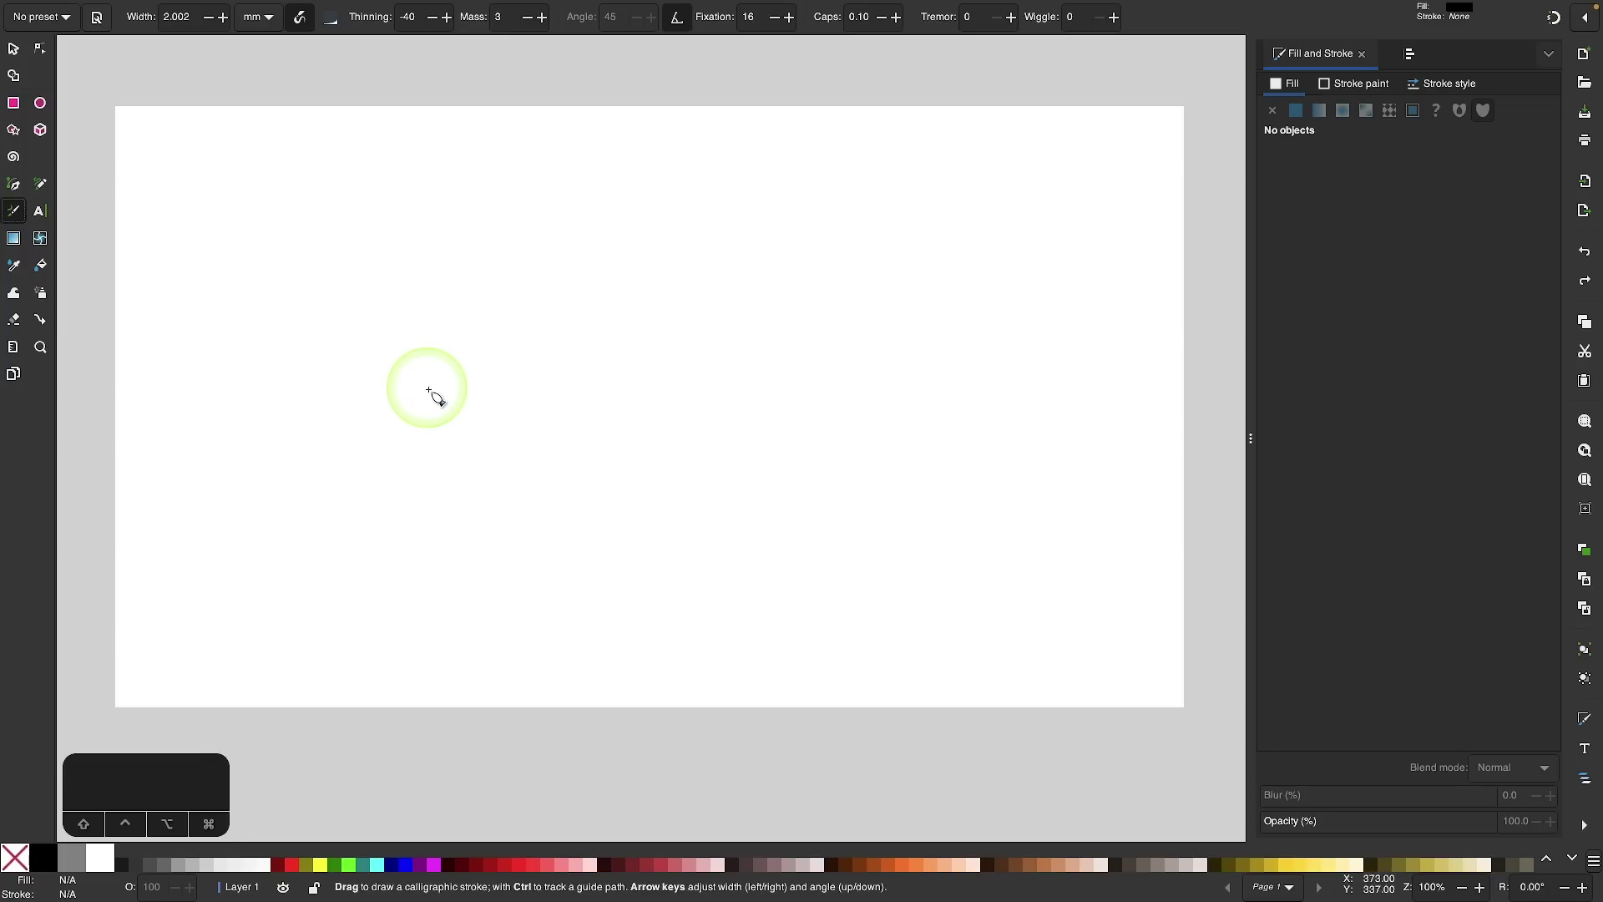
drag(367, 776, 1289, 434)
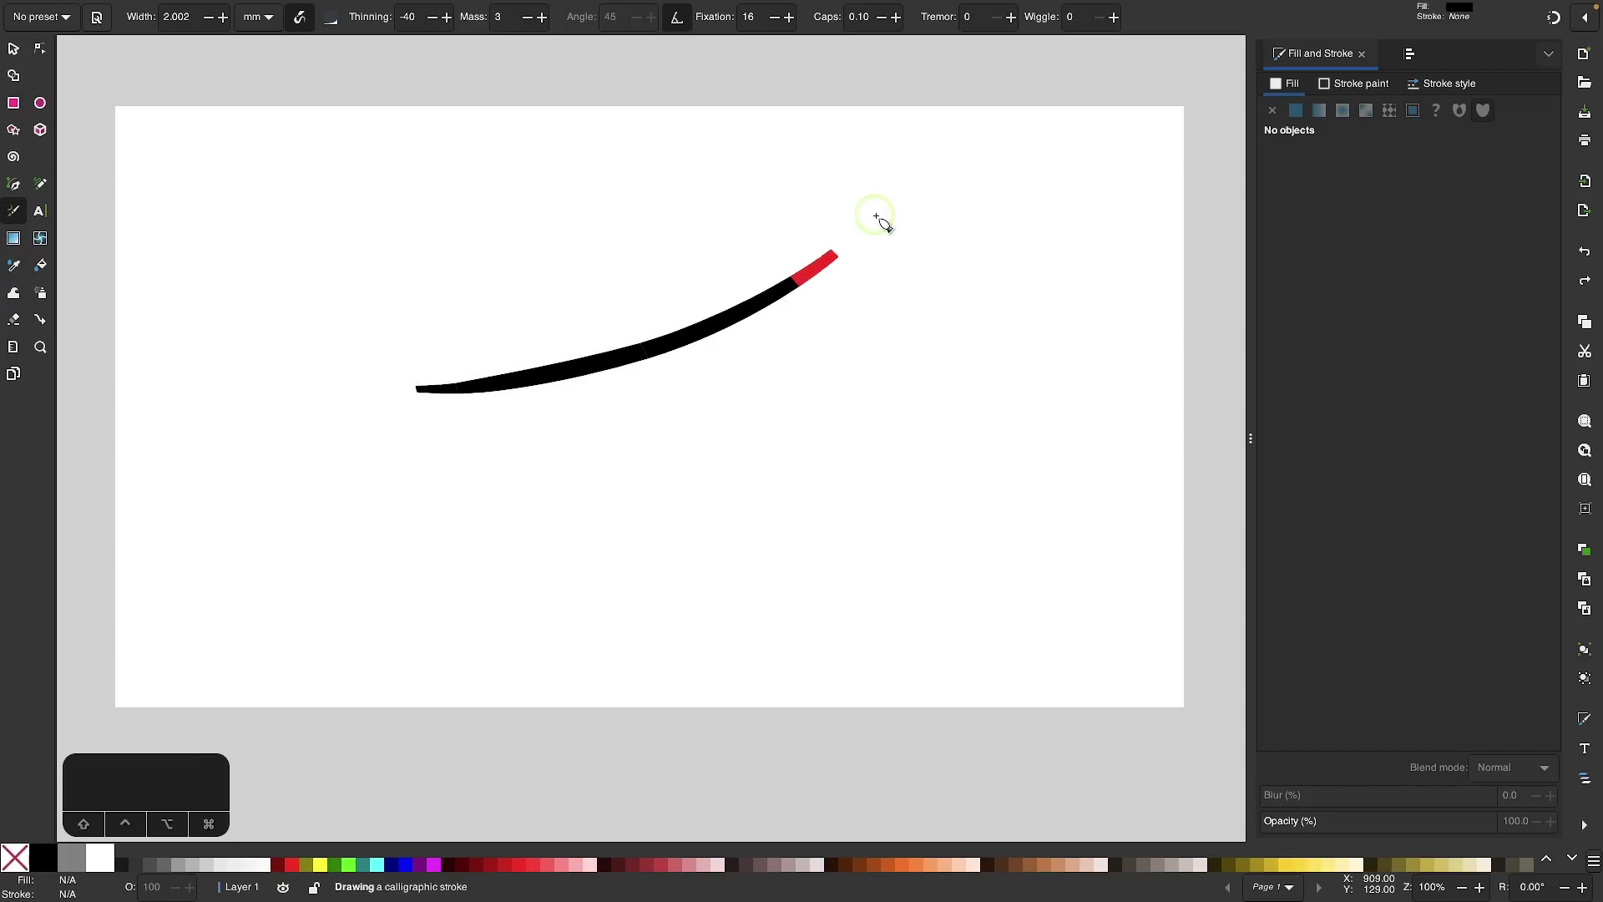
mouse_move(877, 217)
mouse_down()
mouse_move(686, 426)
mouse_move(495, 690)
mouse_move(780, 511)
mouse_up()
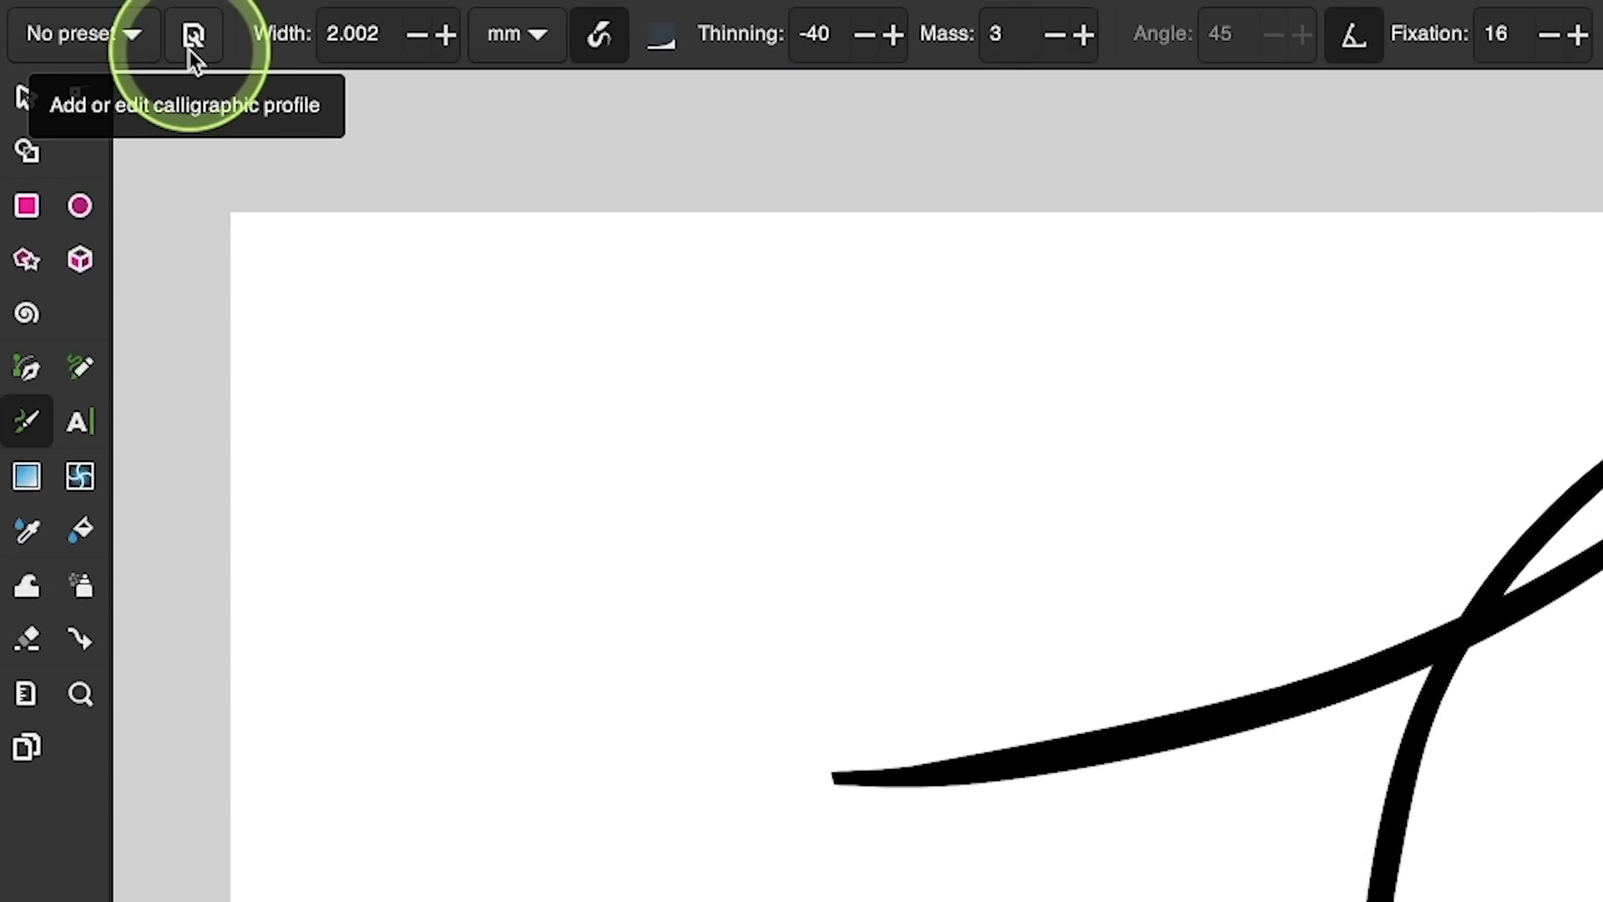
Store the current calligraphy pen settings as a new profile called 'Example'
click(191, 38)
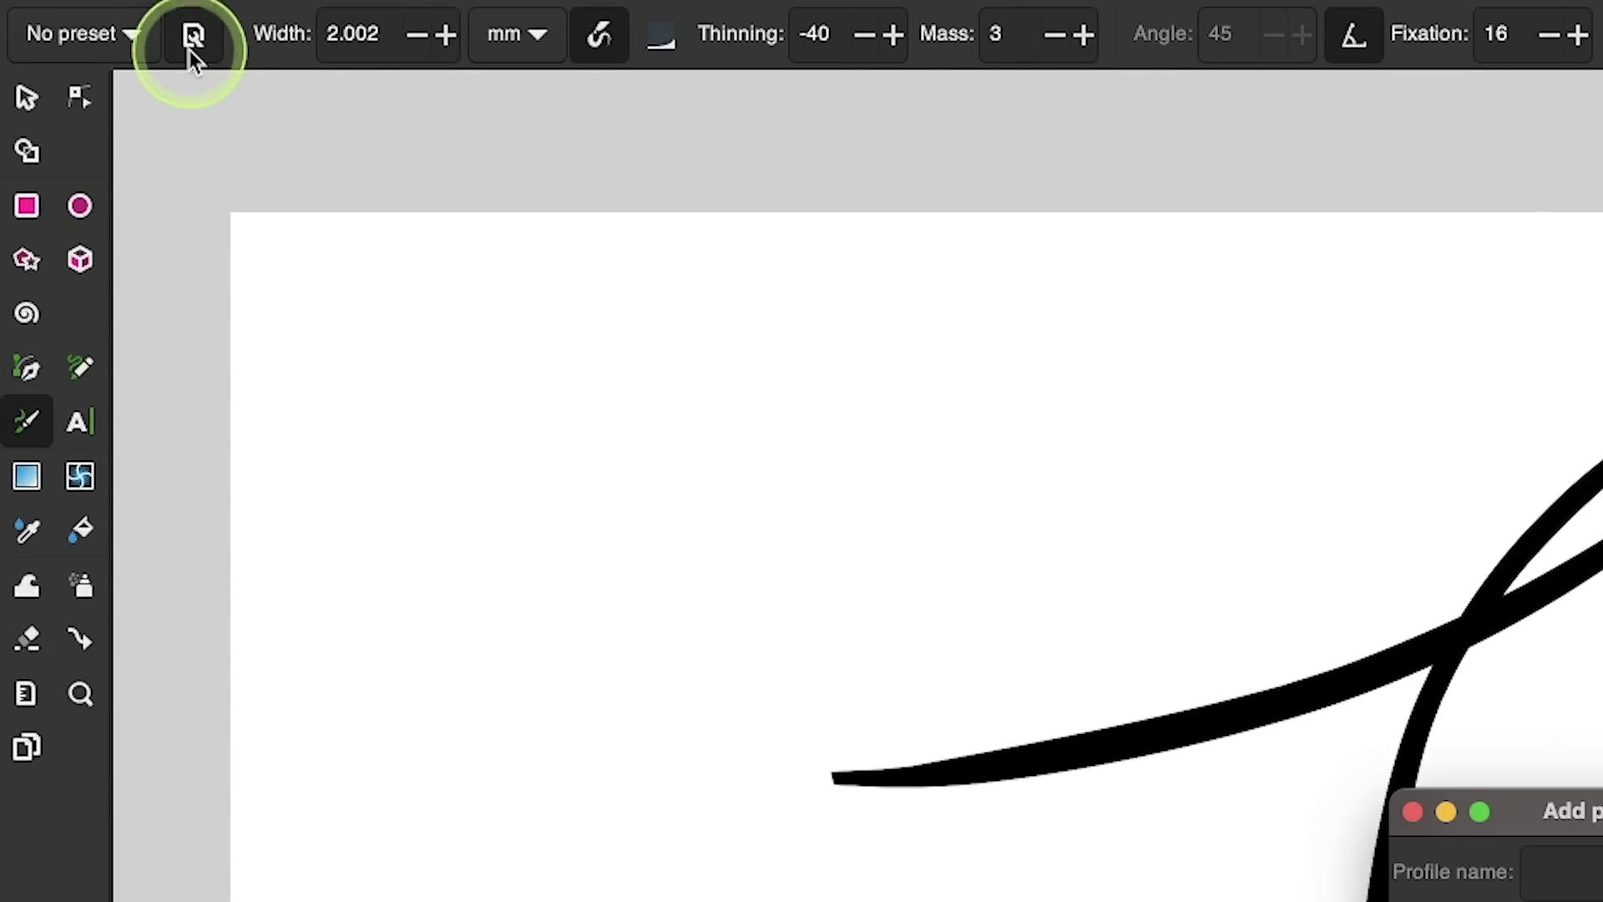
click(791, 435)
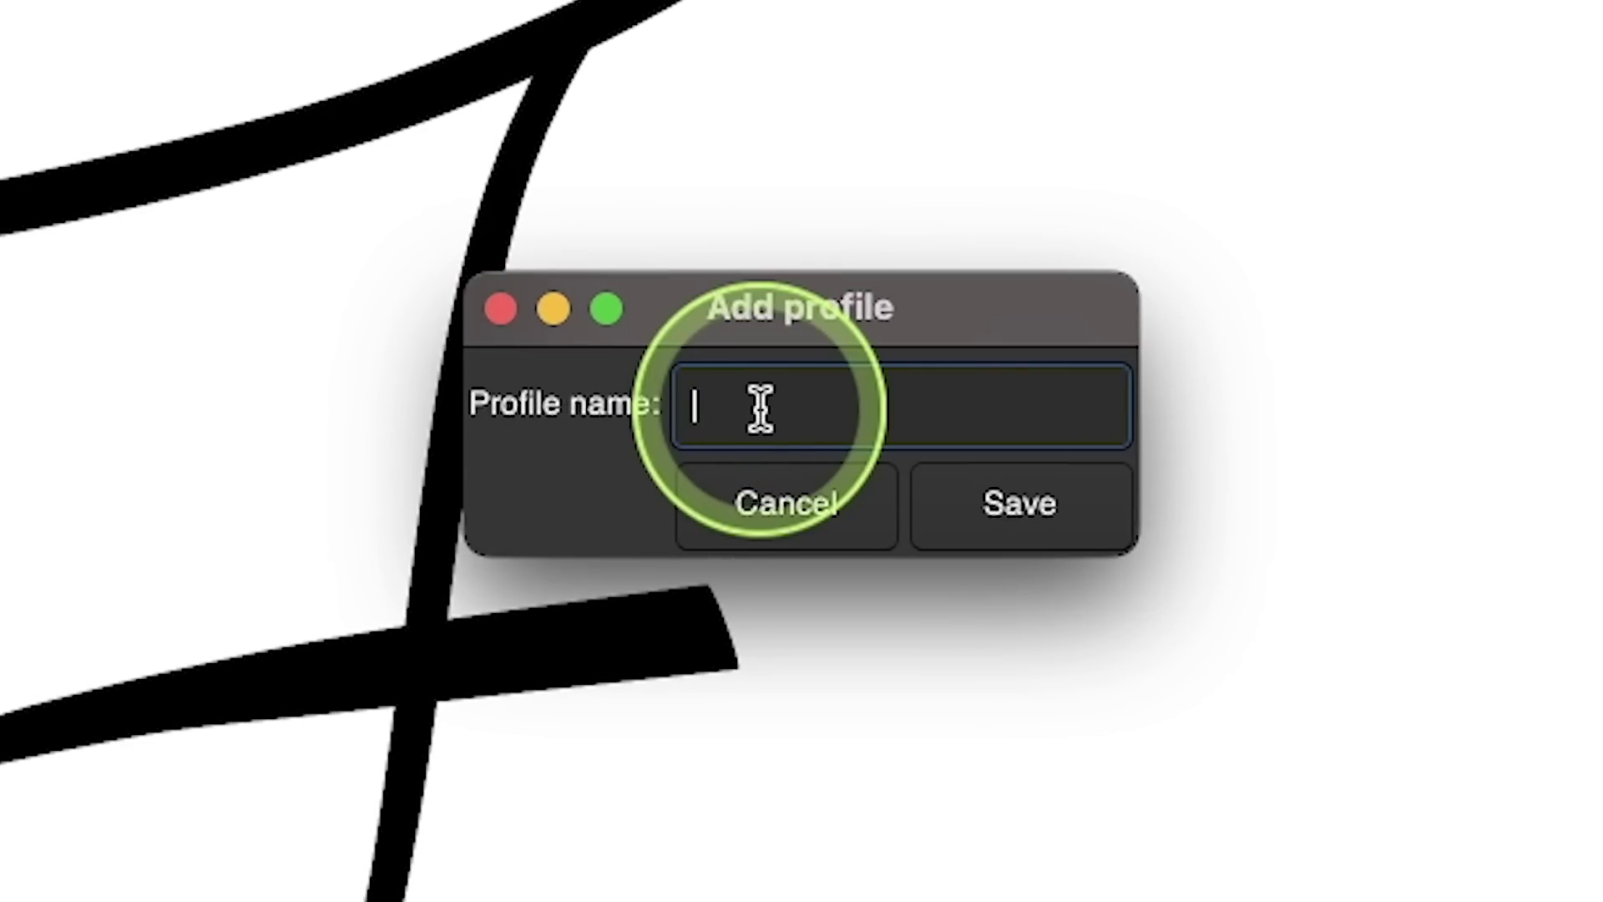
text(Example)
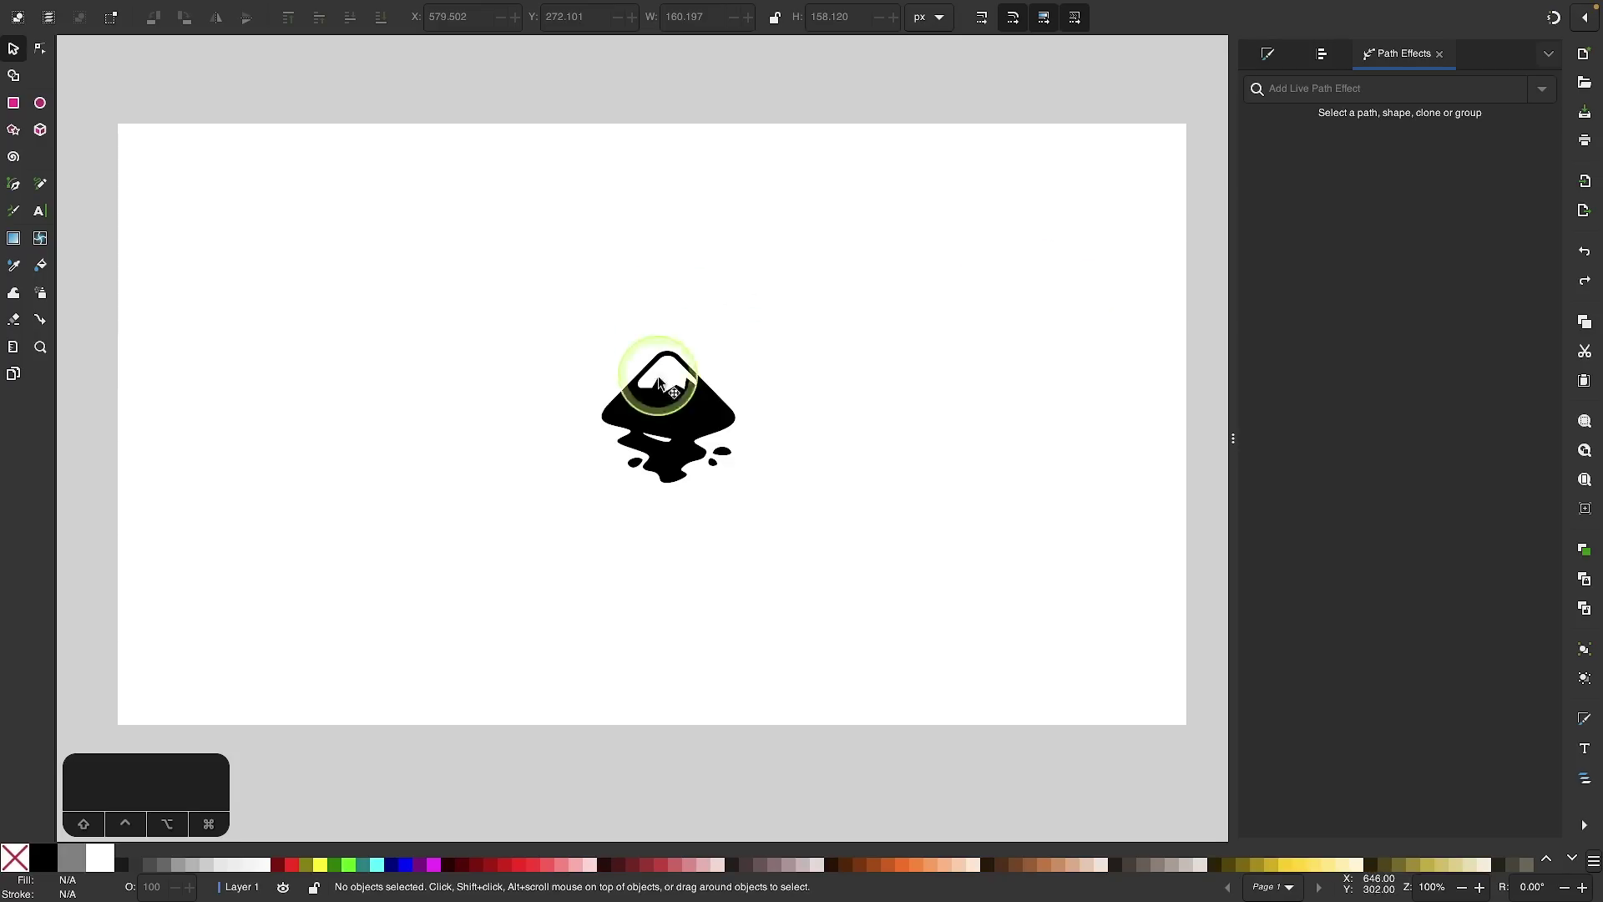
Select the Inkscape logo, browse the Live Path Effect list without applying one, then open Preferences
click(685, 472)
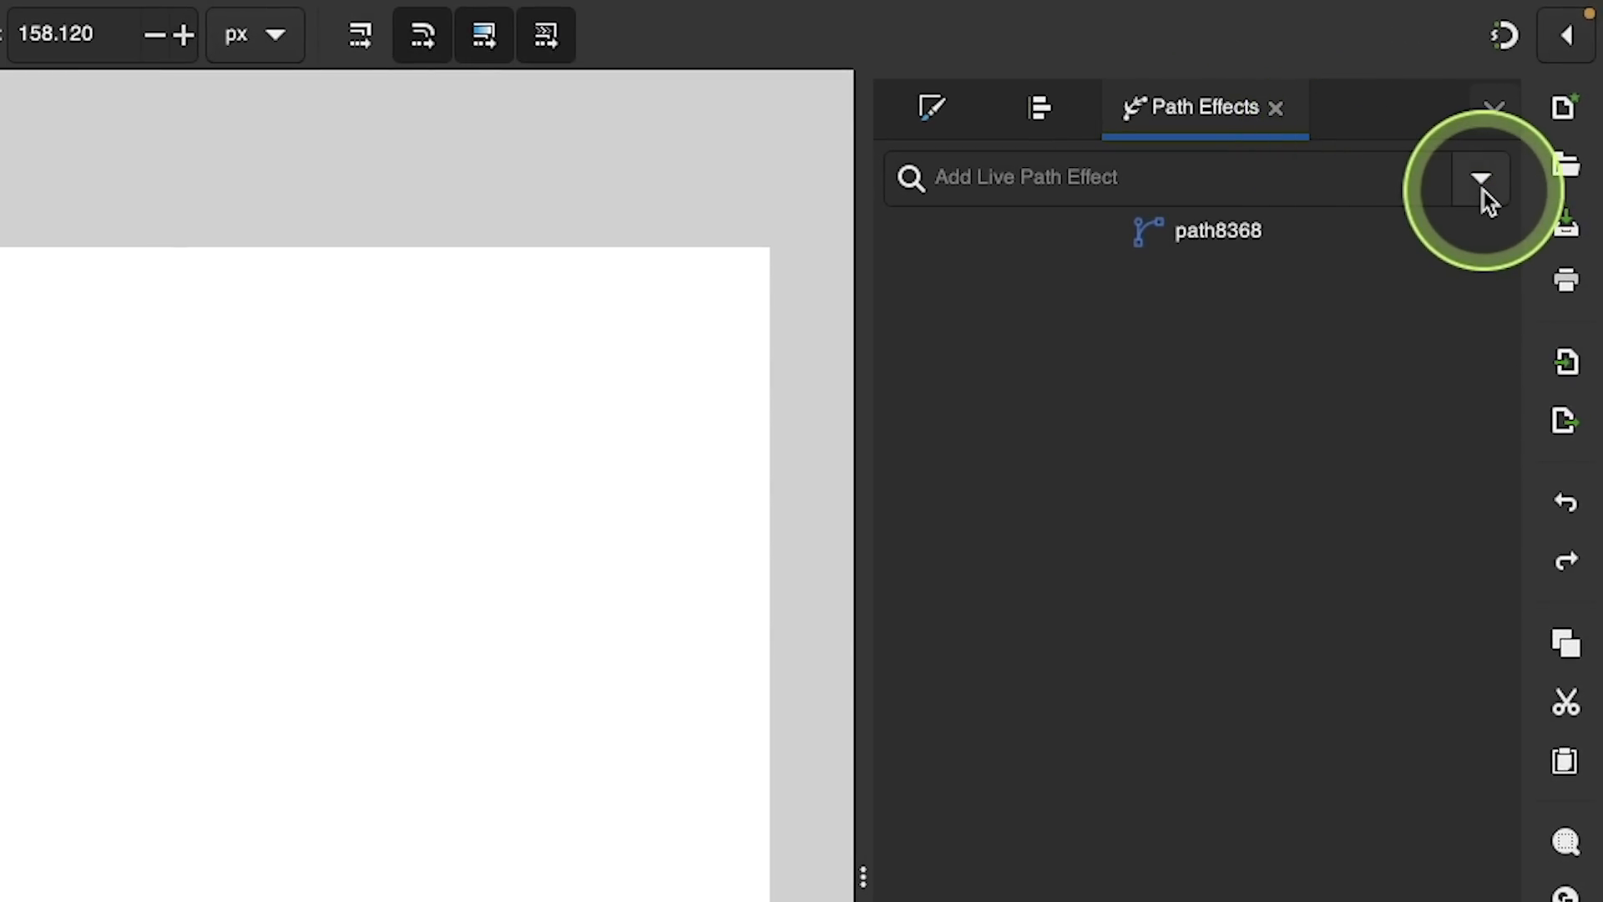
click(1483, 187)
click(1019, 686)
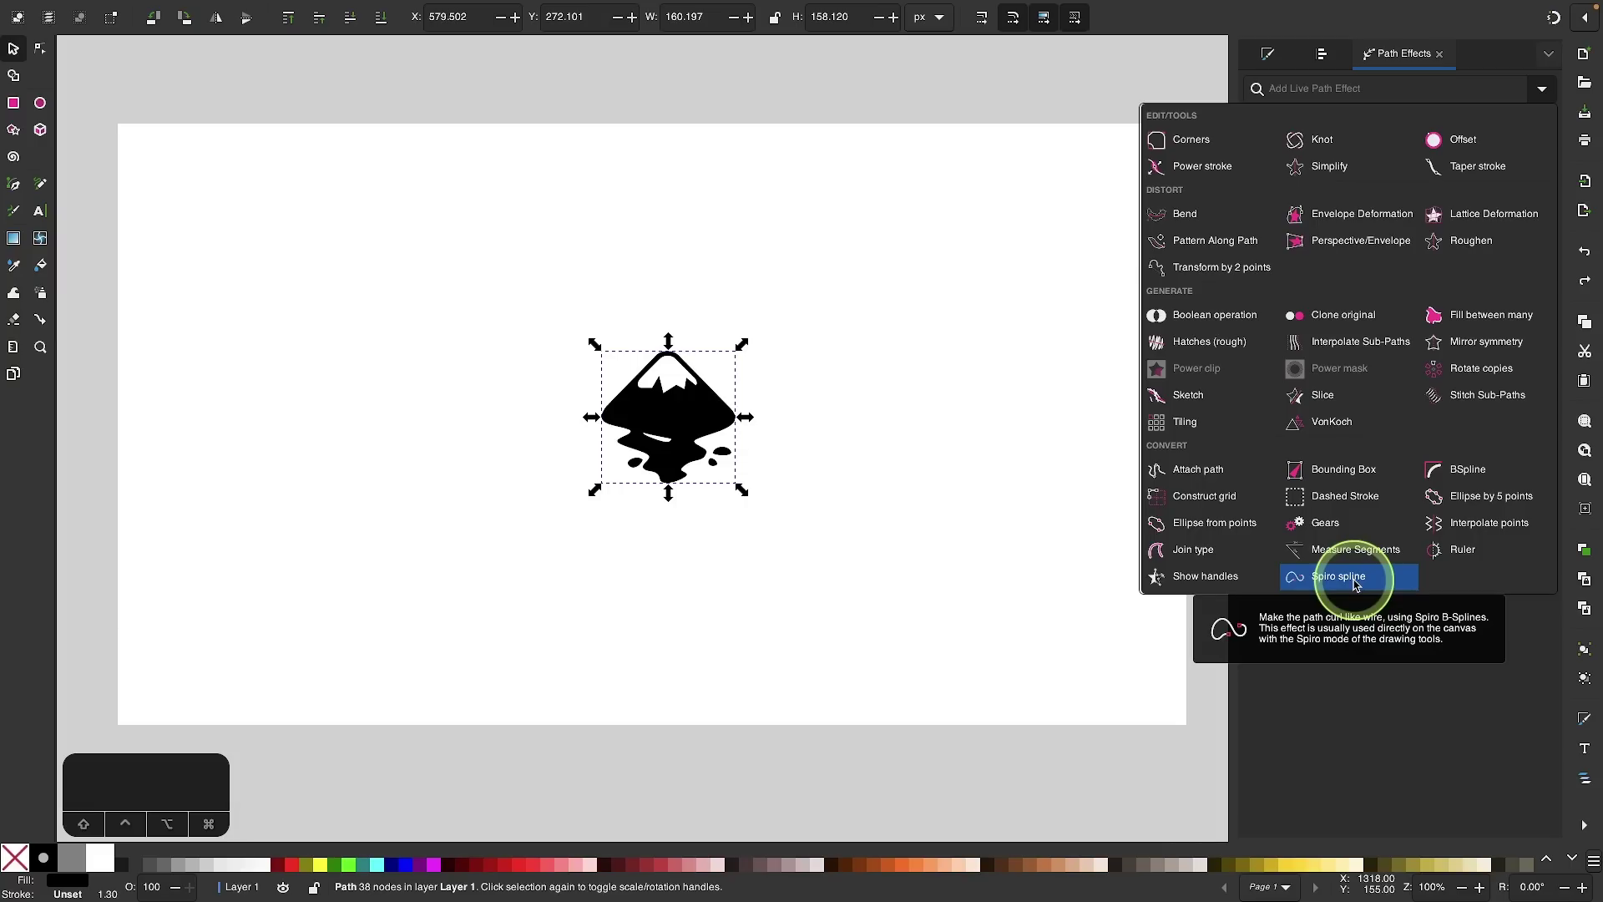
click(1365, 639)
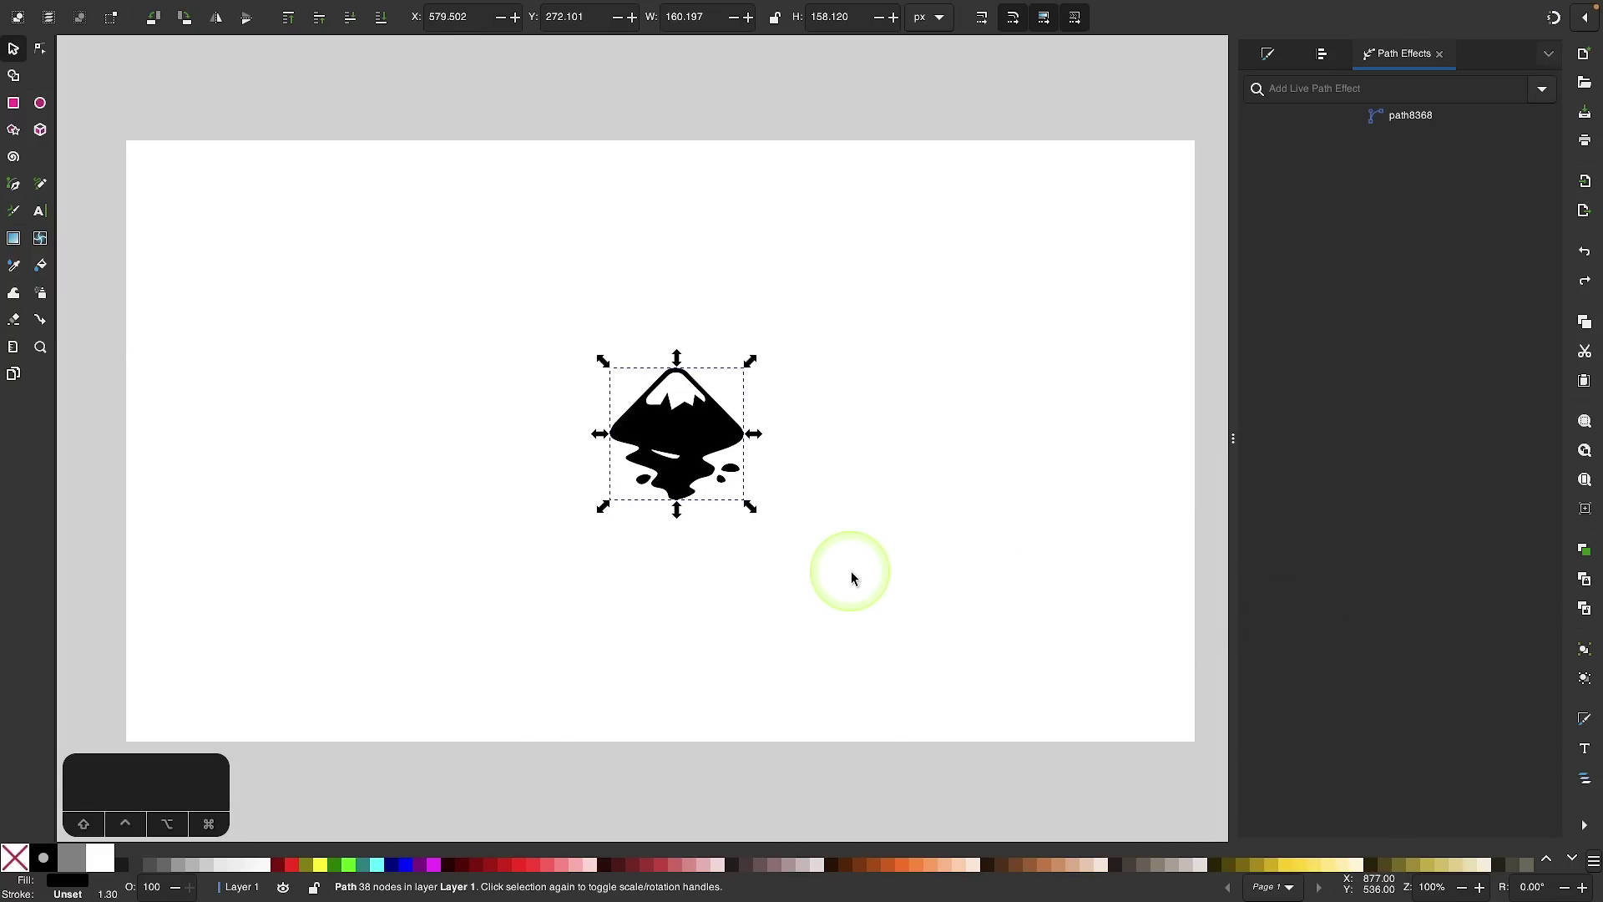
key(ctrl+shift+p)
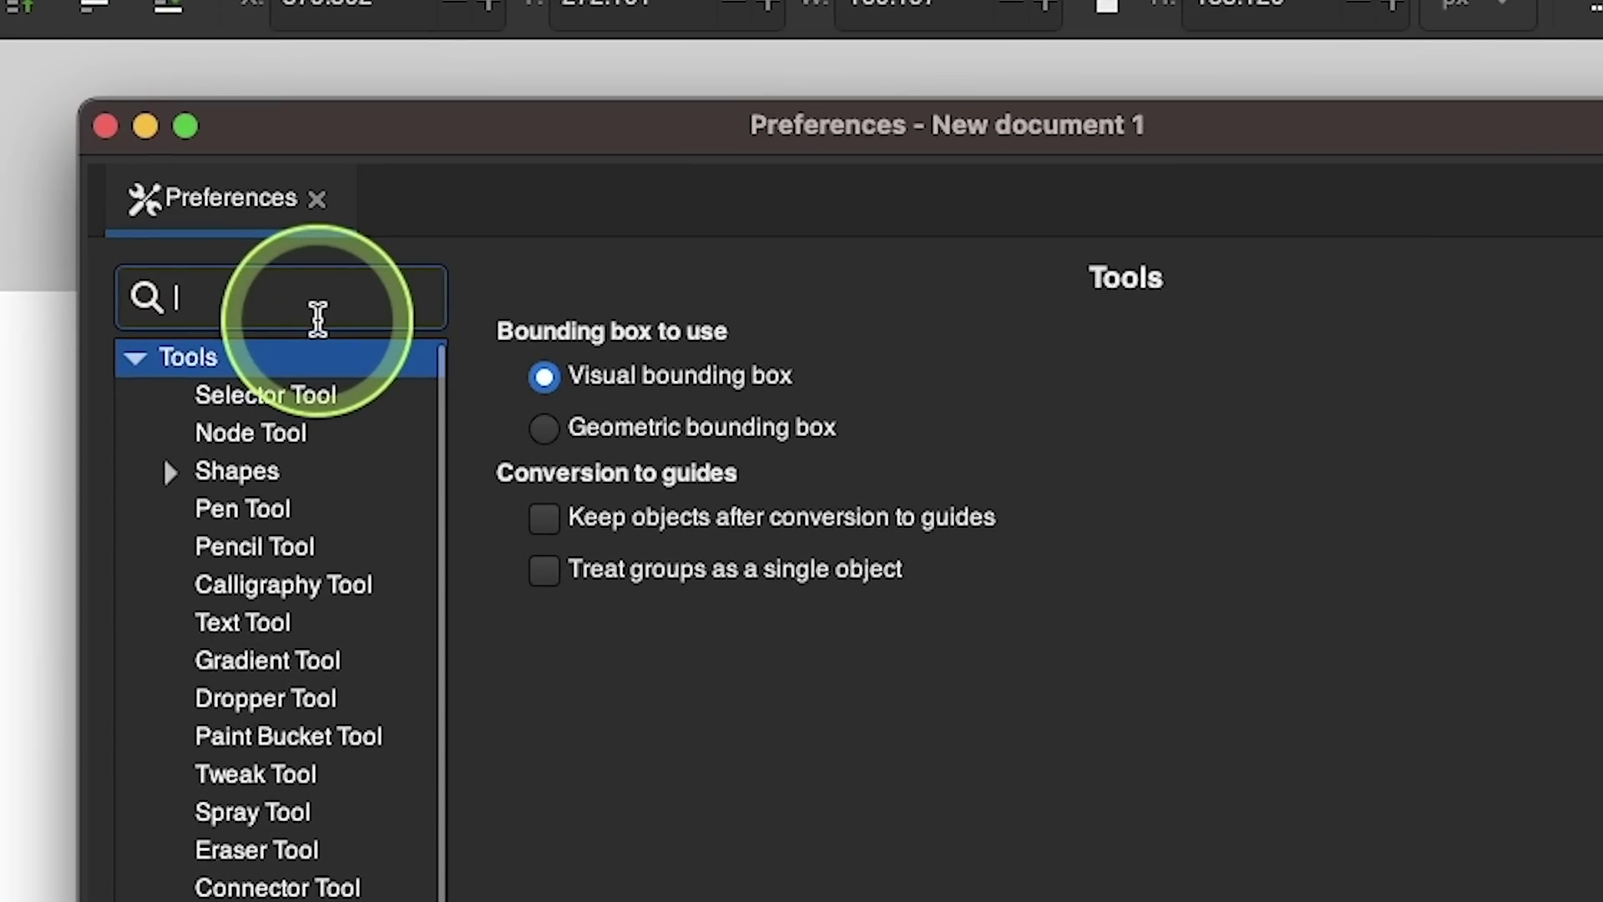
Search Preferences for 'path effects' and enable Show experimental effects and Show deprecated LPE gallery
text(path effects)
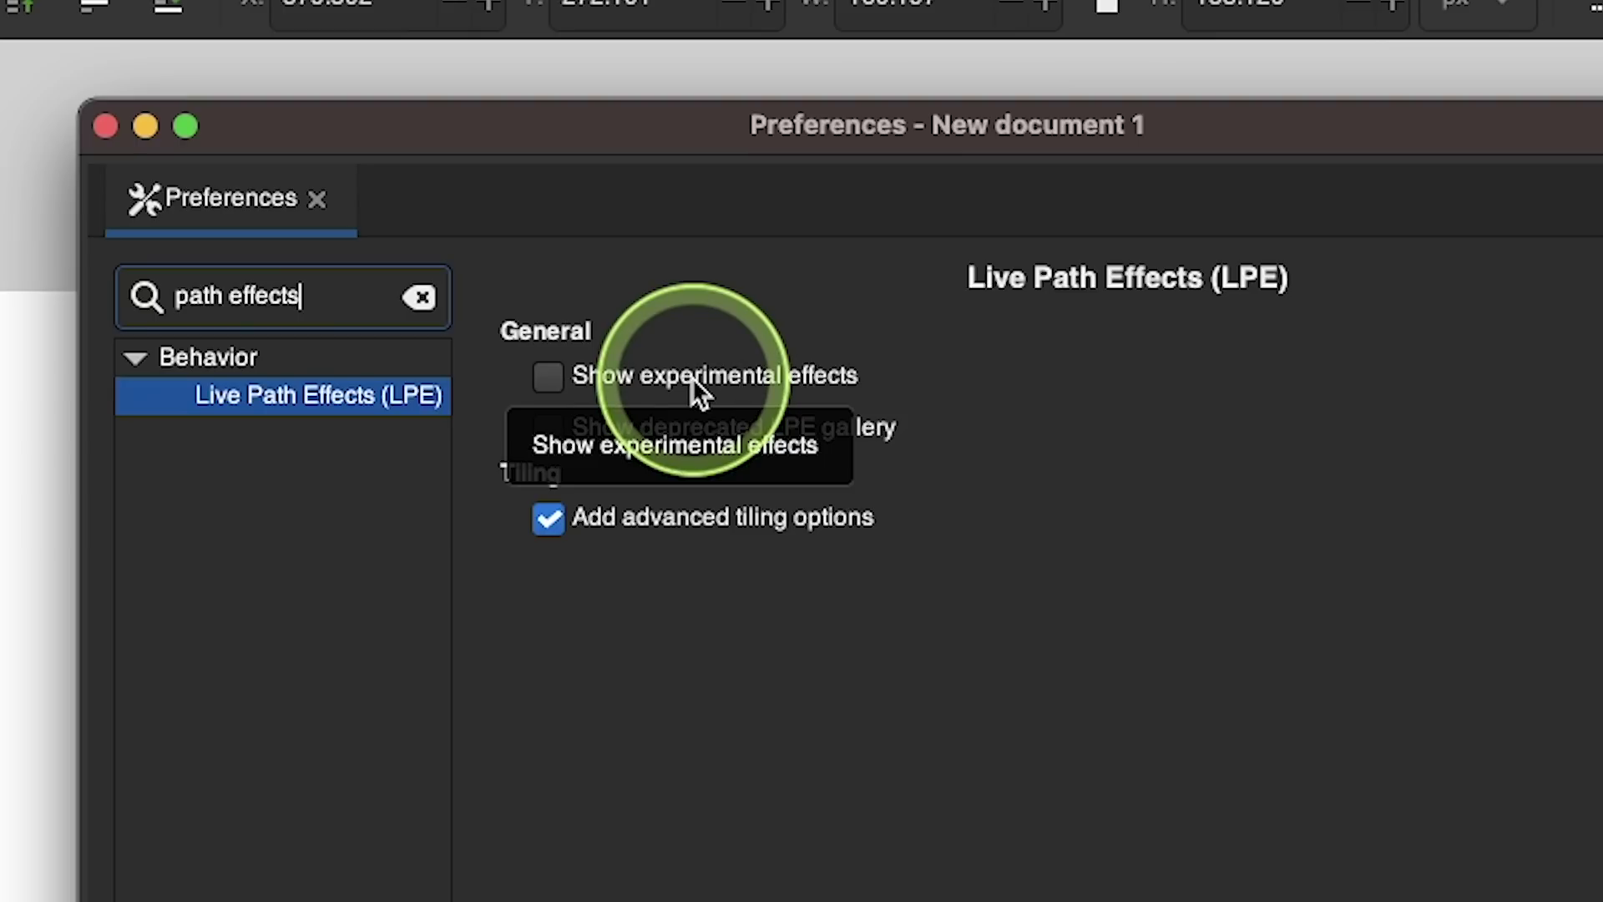
click(552, 382)
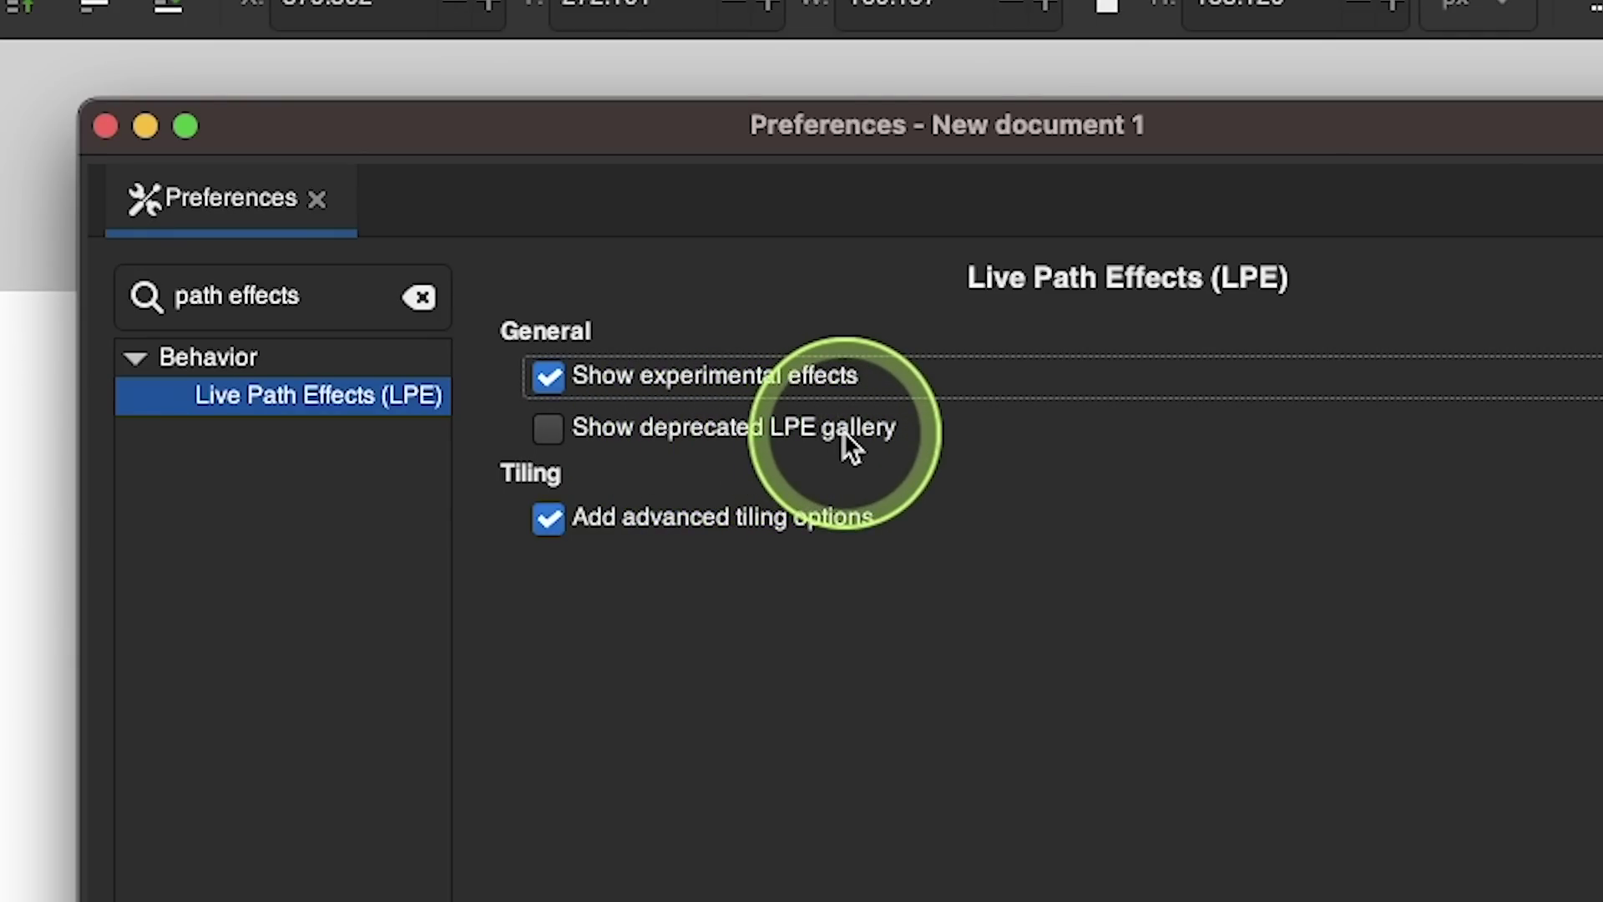
click(548, 428)
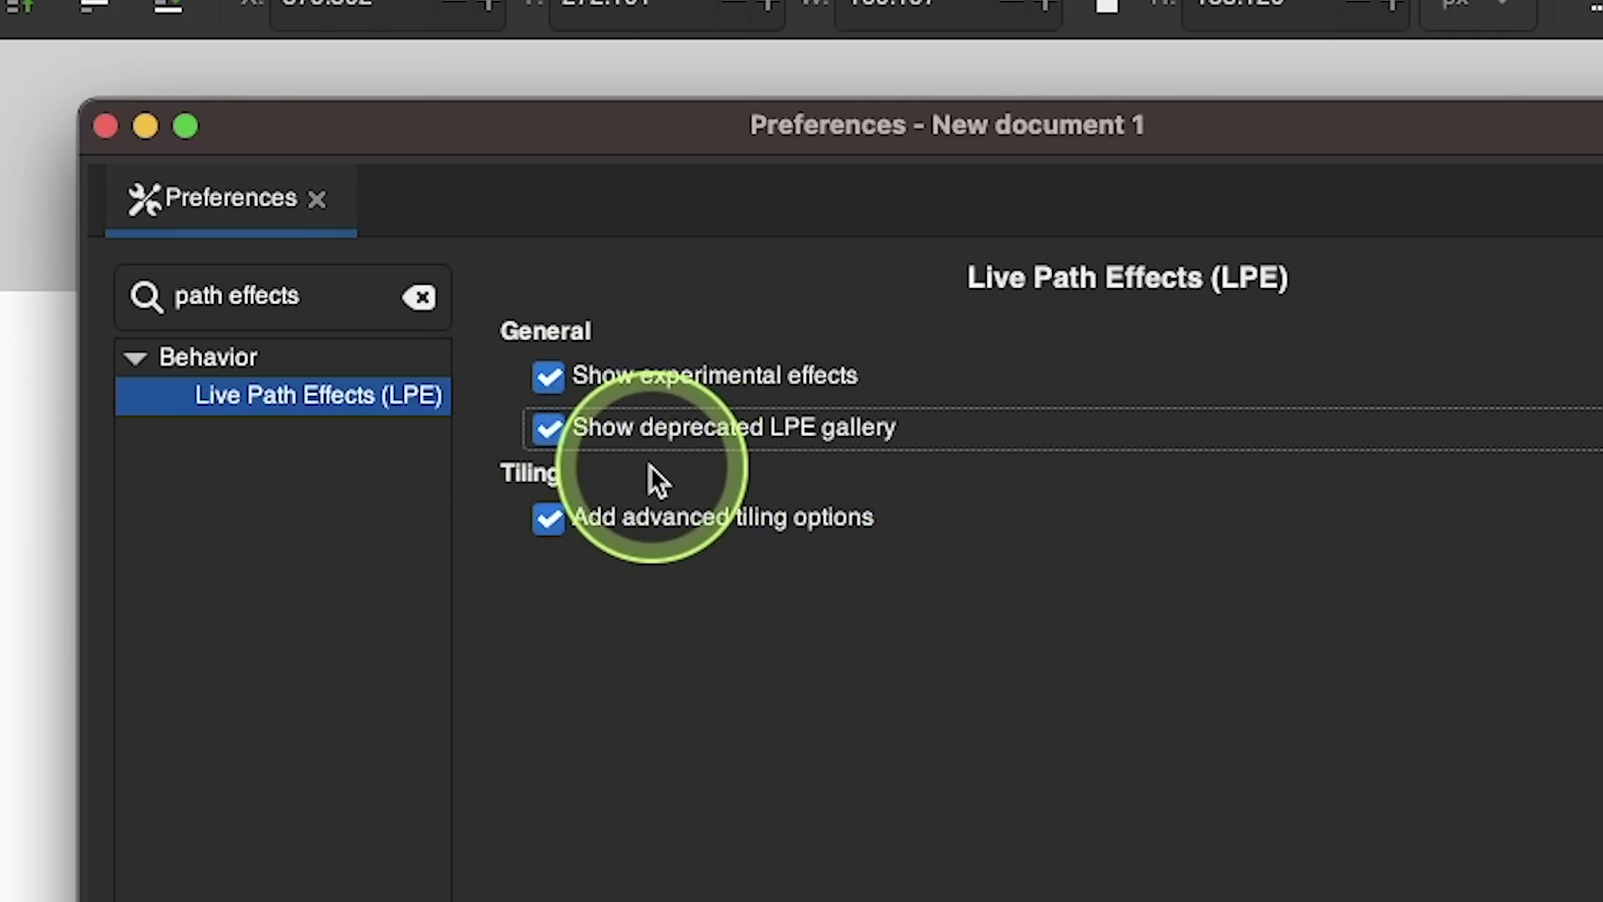
Close Preferences, open the LPE Gallery from Path Effects, and turn on Show Experimental
click(317, 199)
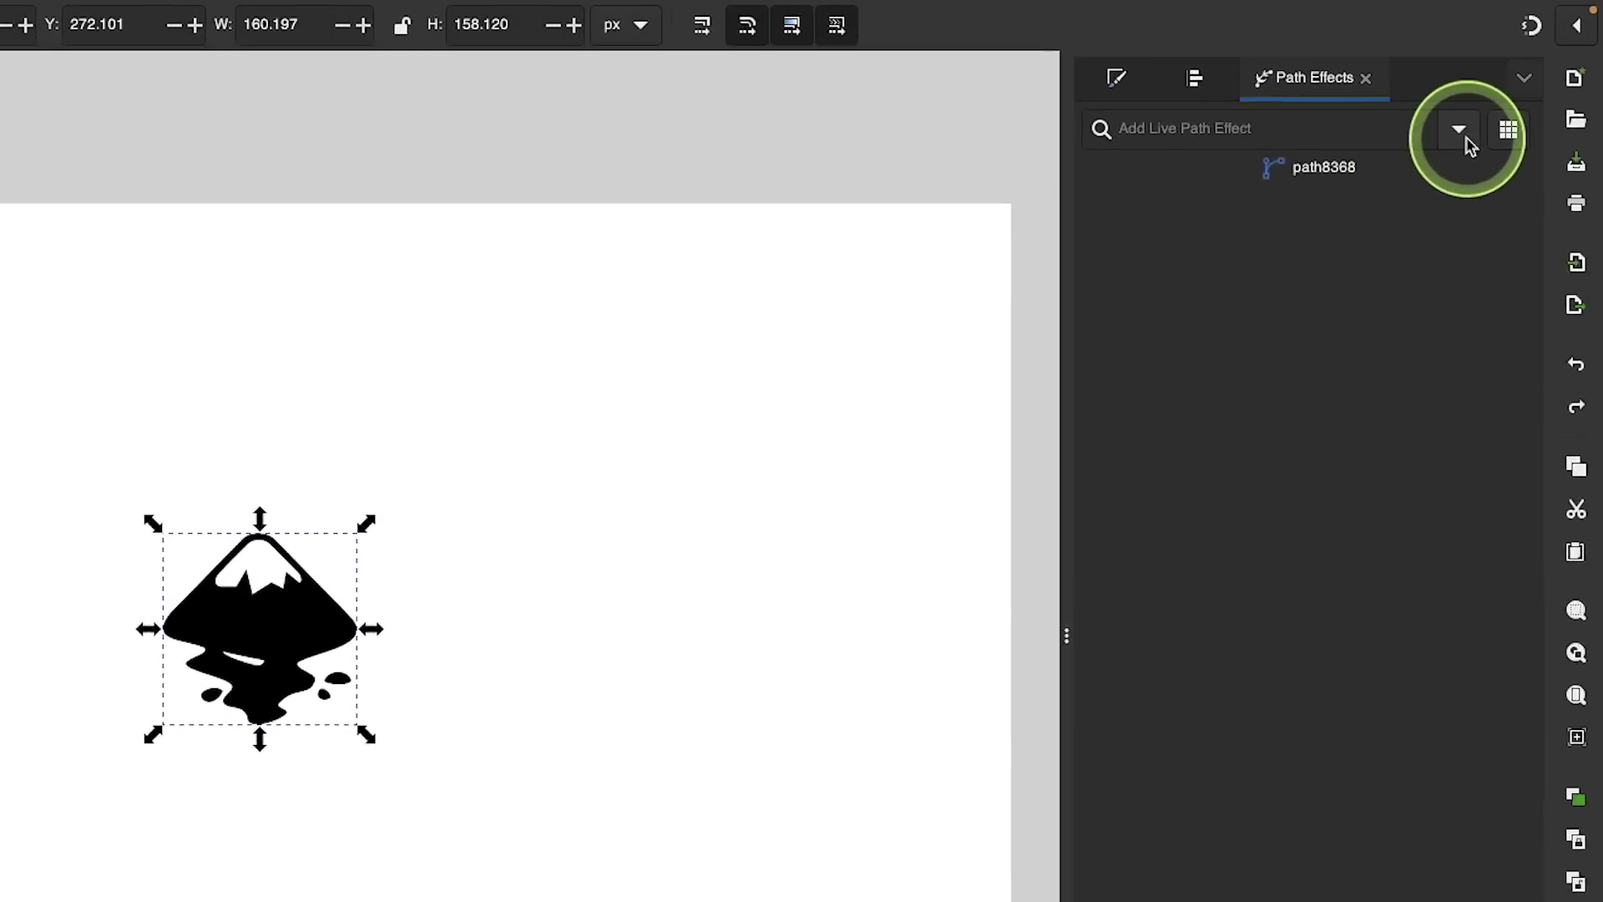
click(1414, 190)
click(1414, 190)
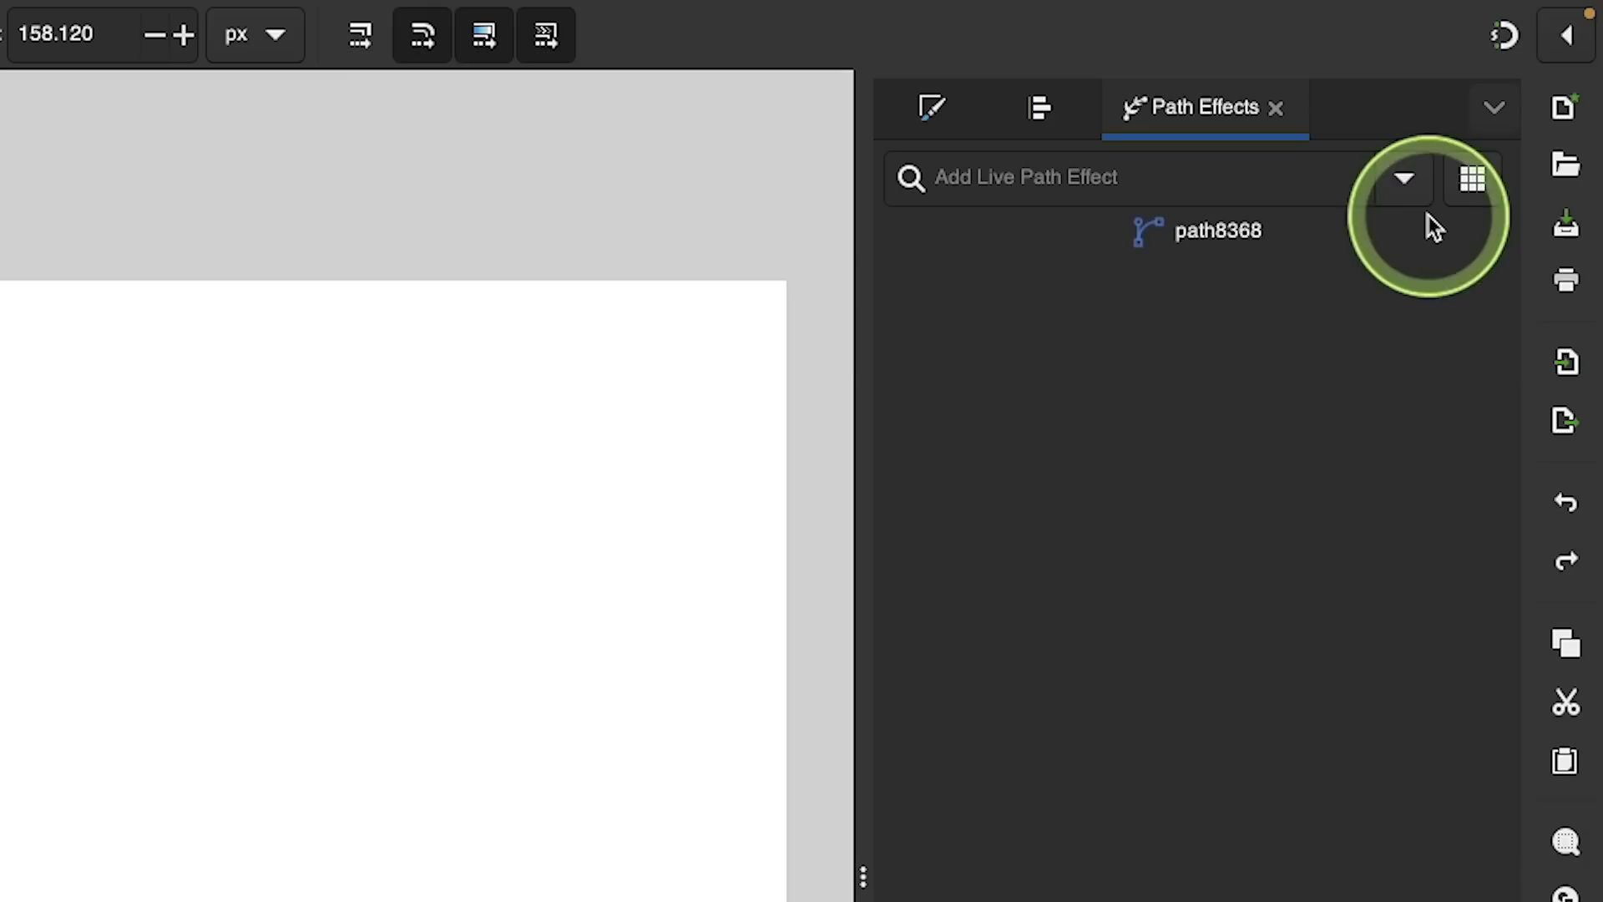
click(1475, 189)
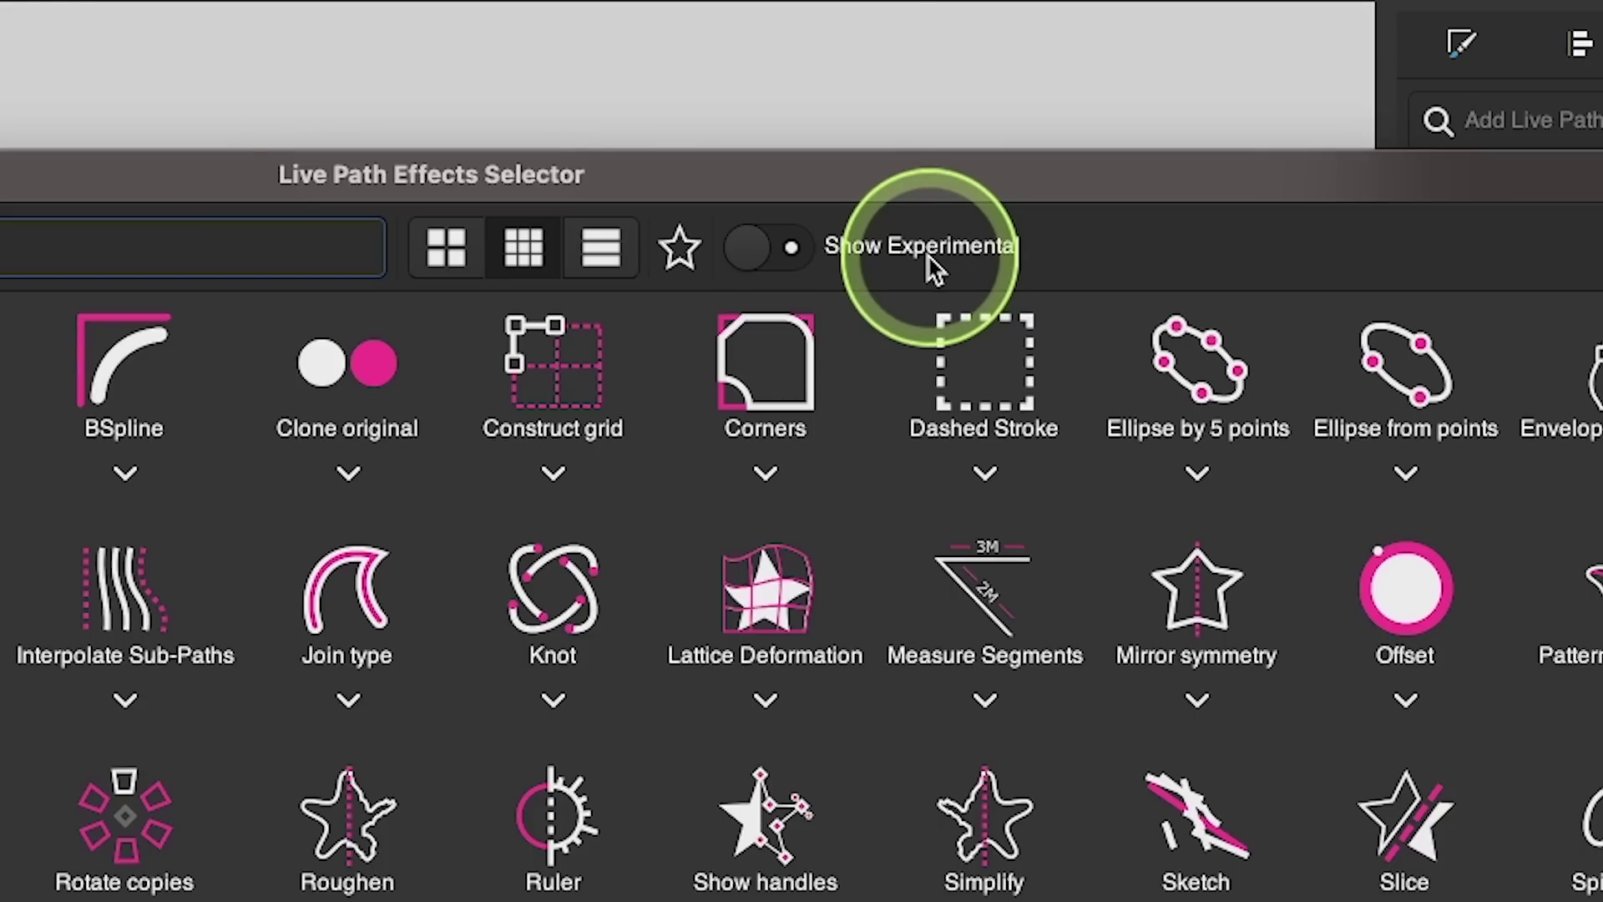
click(776, 249)
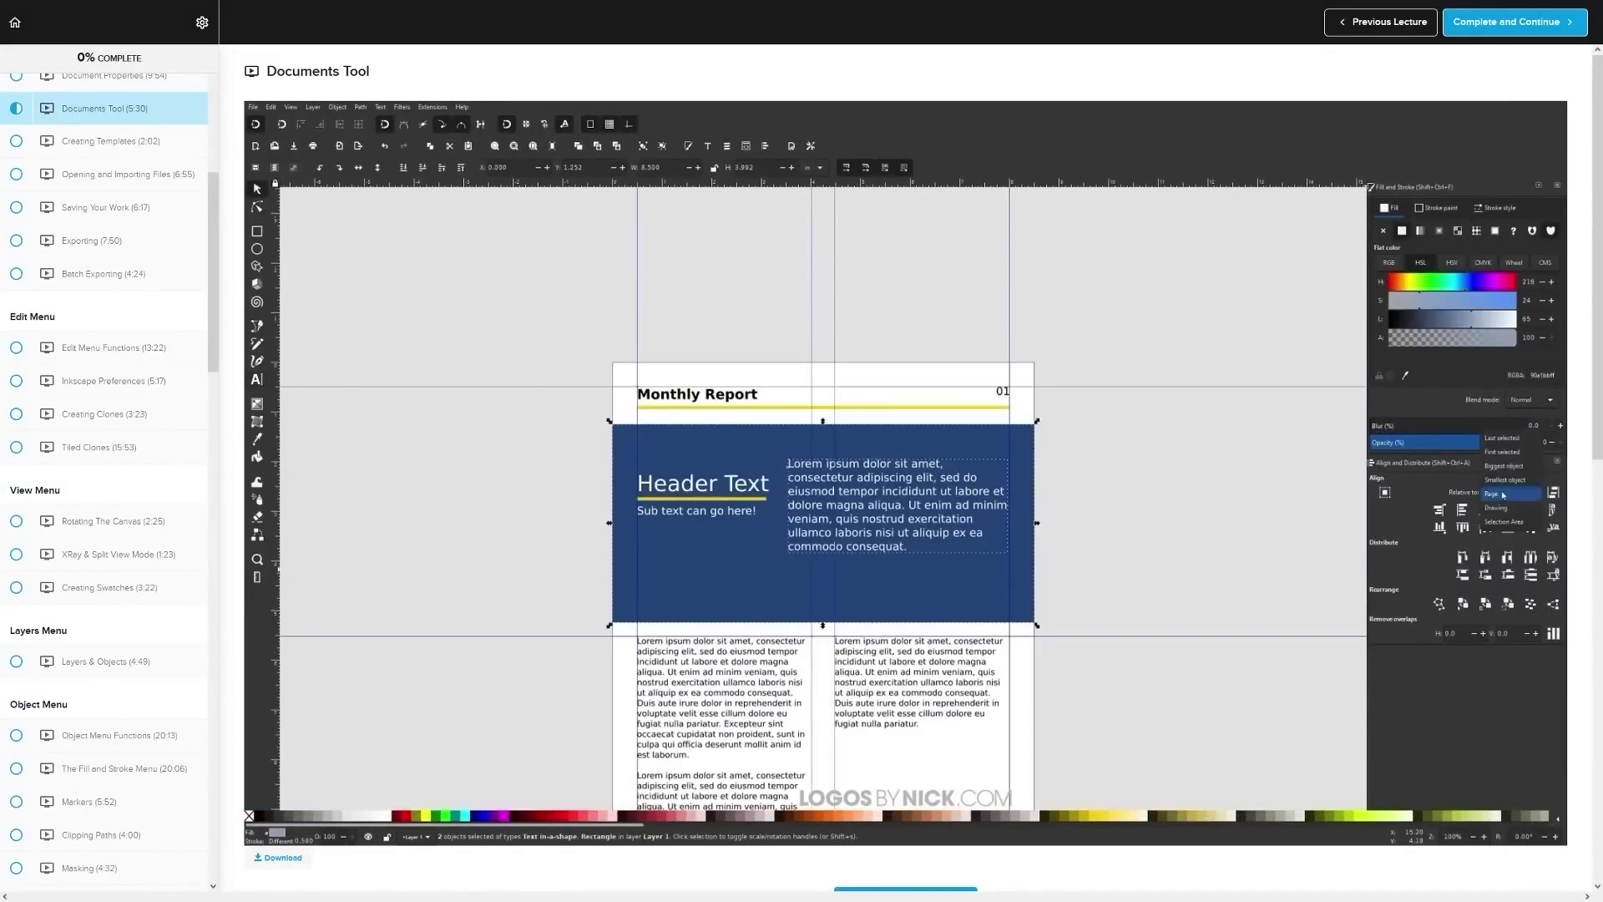
Scroll down through the Inkscape course lectures and Q&A comments
scroll(1495, 383, down, 15)
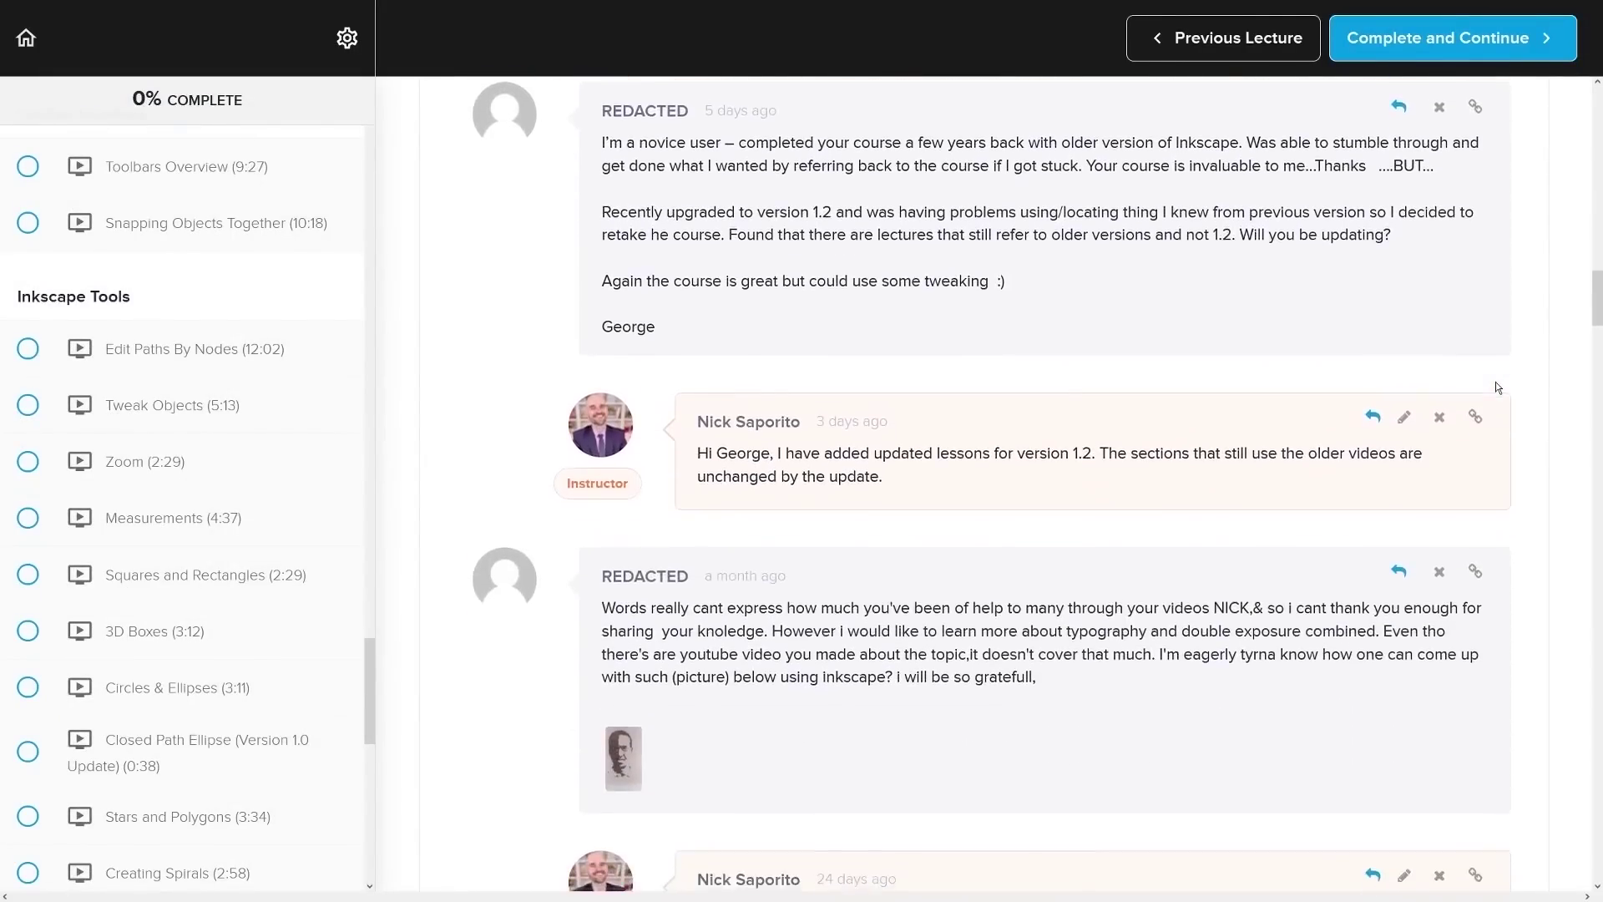
scroll(1495, 382, down, 2)
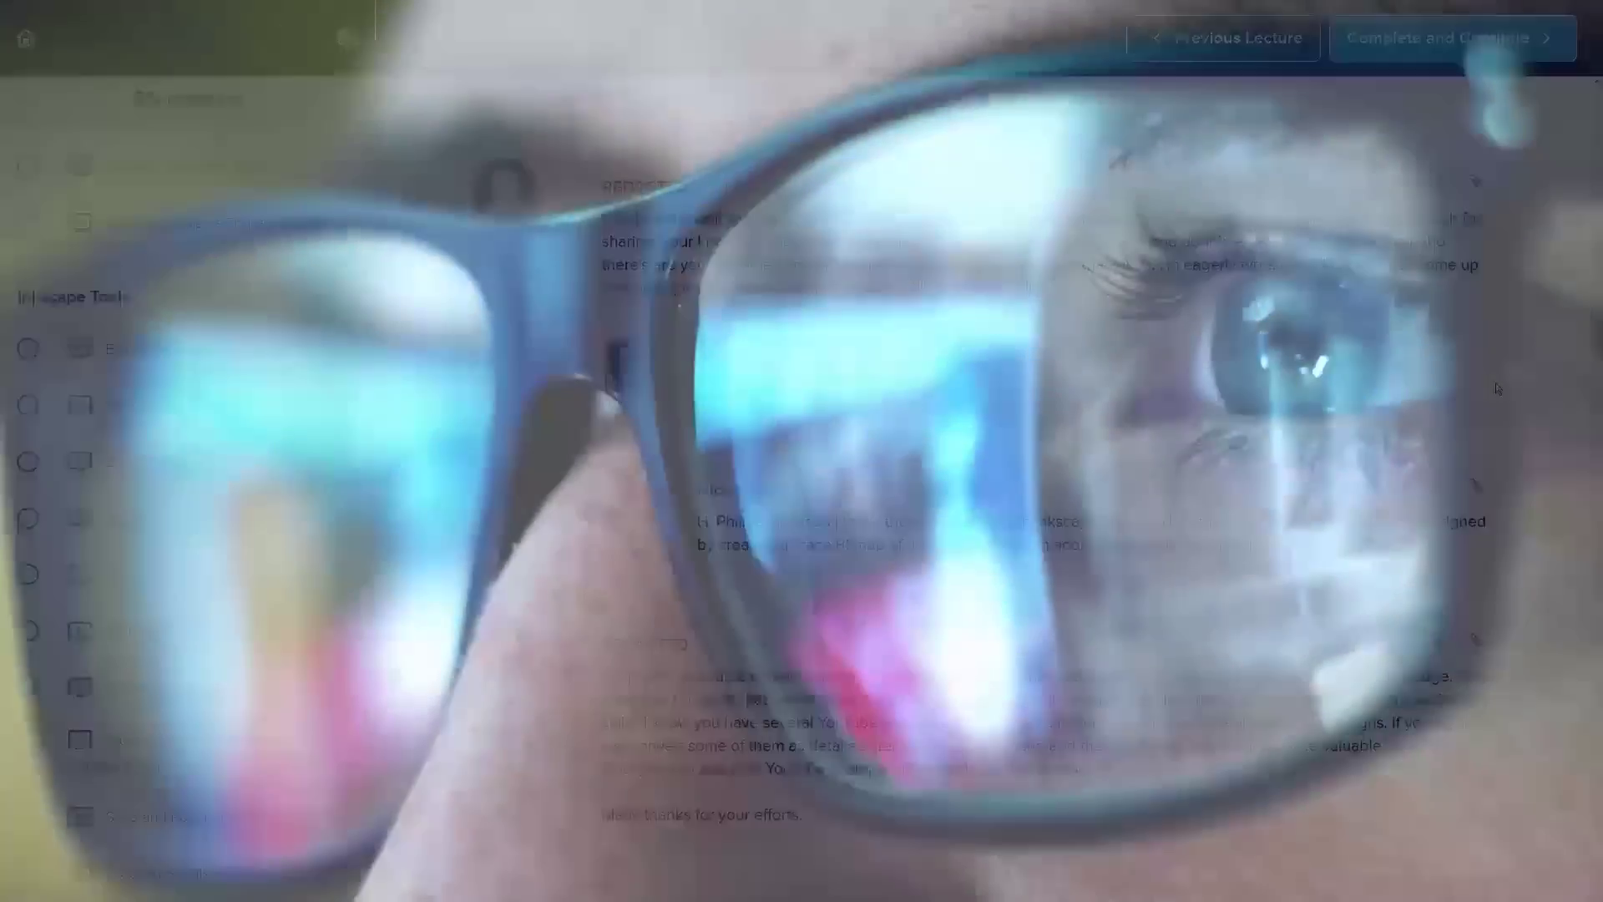